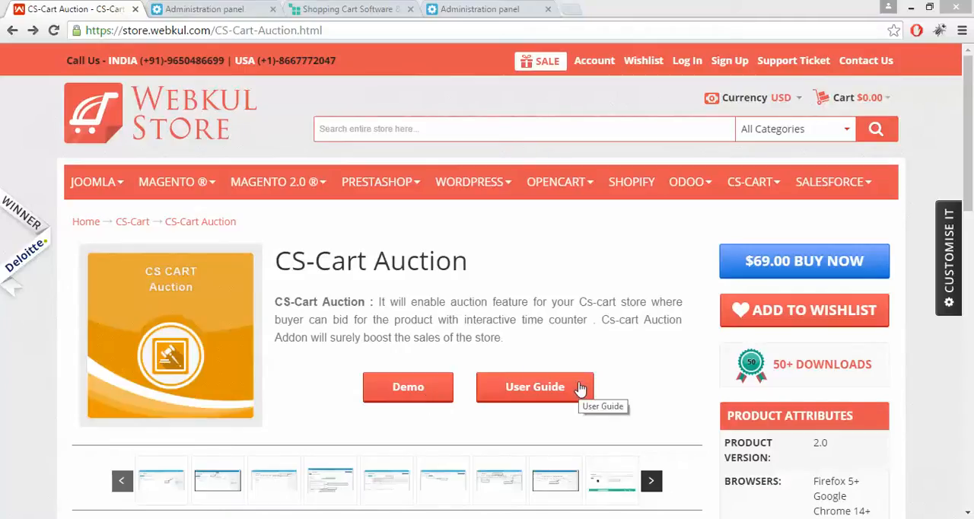
# Upload and install the add-on archive 2.1.zip from the local Auction folder in the store's administration panel
pyautogui.click(194, 9)
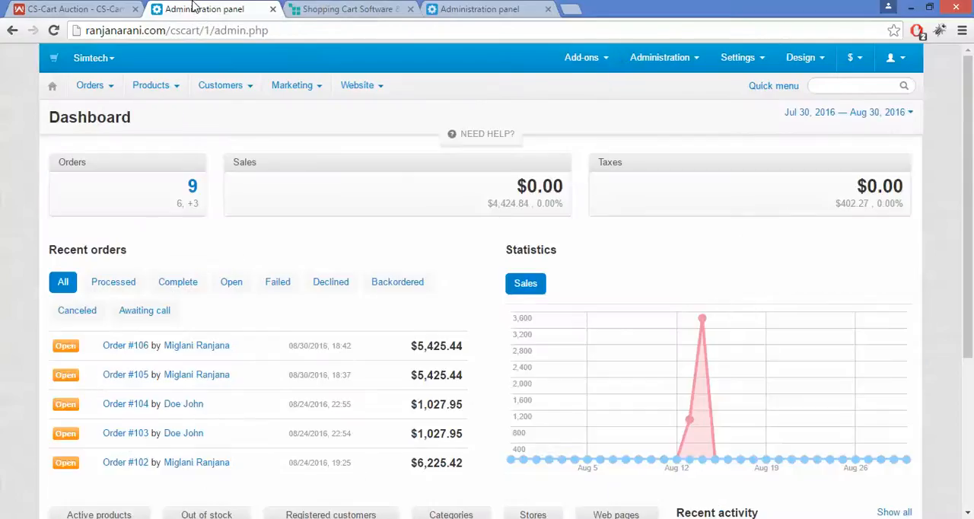
pyautogui.moveTo(578, 60)
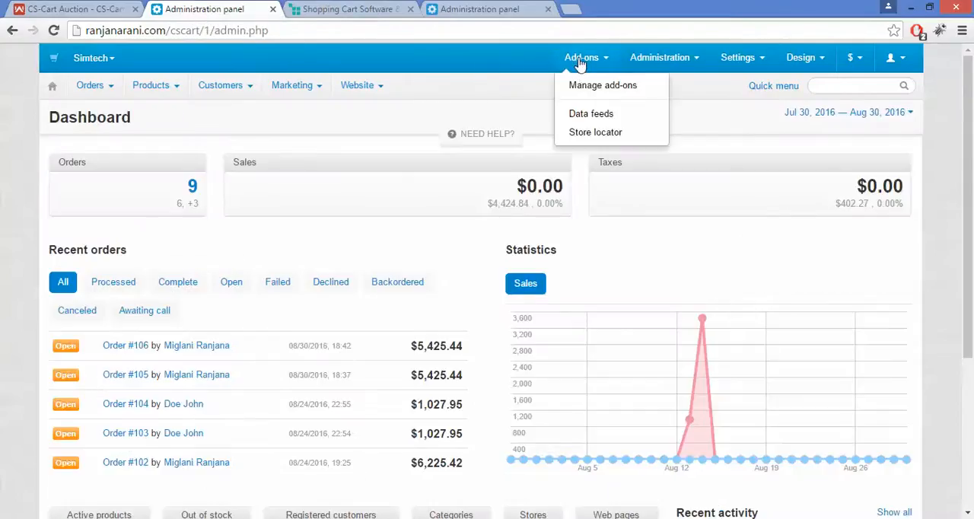
pyautogui.click(591, 90)
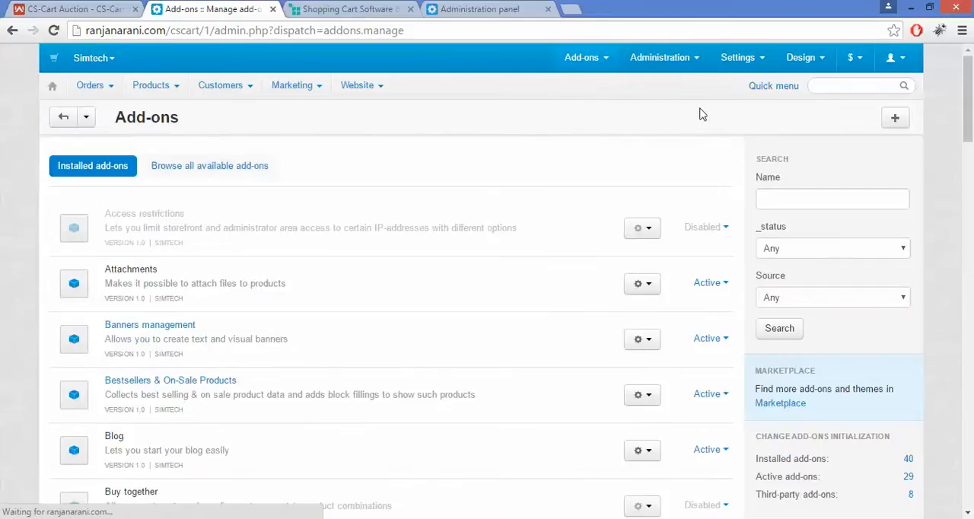
pyautogui.click(895, 122)
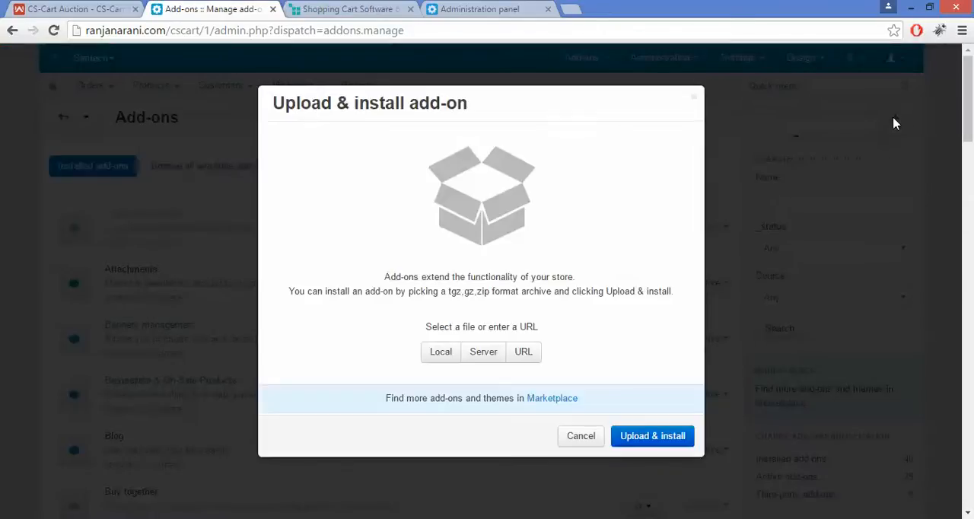
pyautogui.click(441, 352)
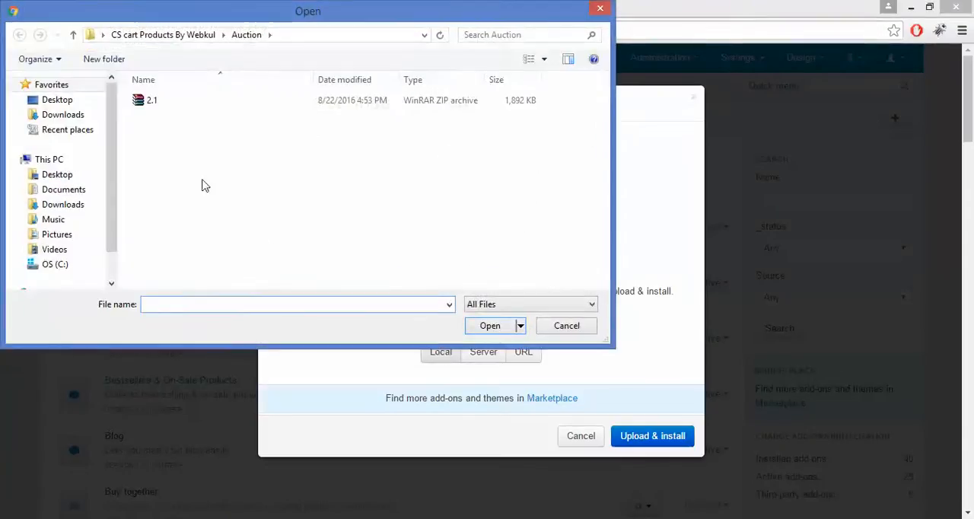
pyautogui.doubleClick(211, 101)
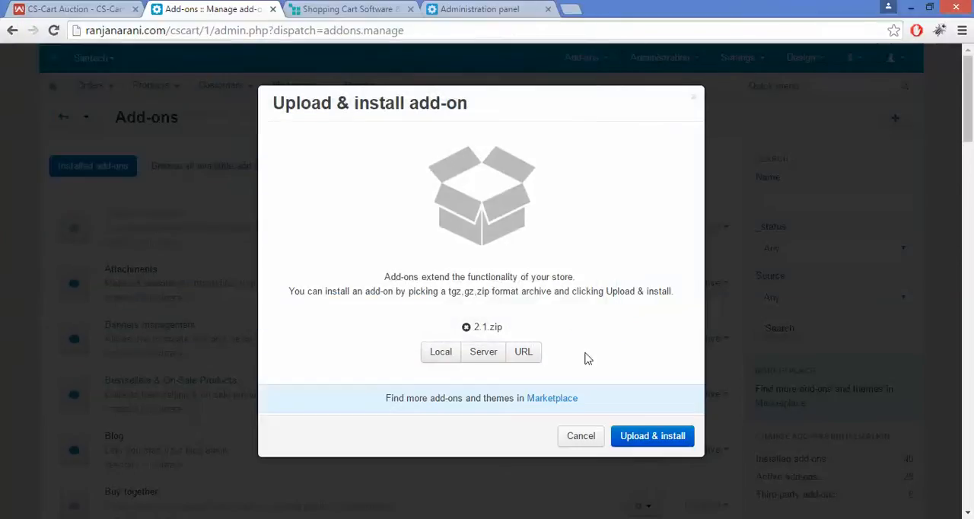
pyautogui.click(650, 438)
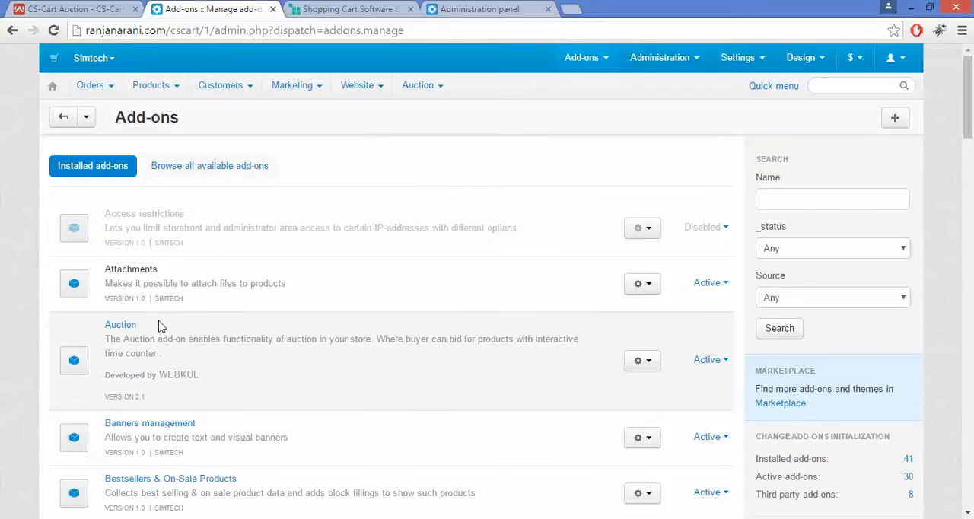
# Open the Auction add-on's settings and set the bid history limit to 10
pyautogui.click(642, 363)
pyautogui.click(578, 389)
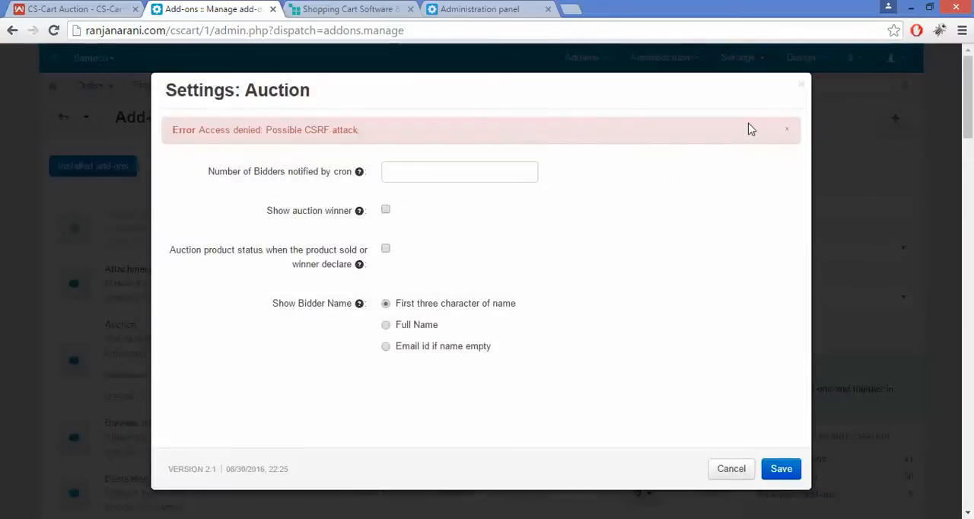
pyautogui.click(787, 129)
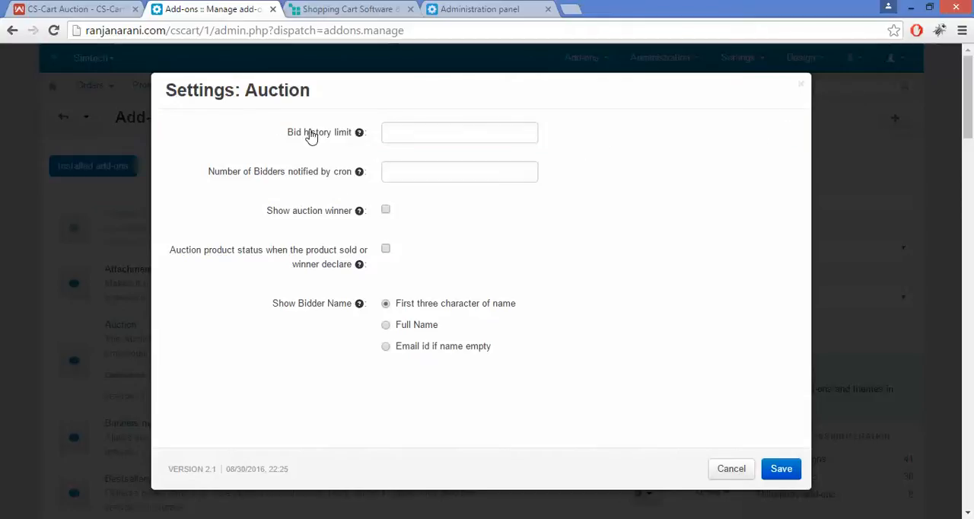
pyautogui.moveTo(283, 133); pyautogui.dragTo(394, 125)
pyautogui.click(401, 125)
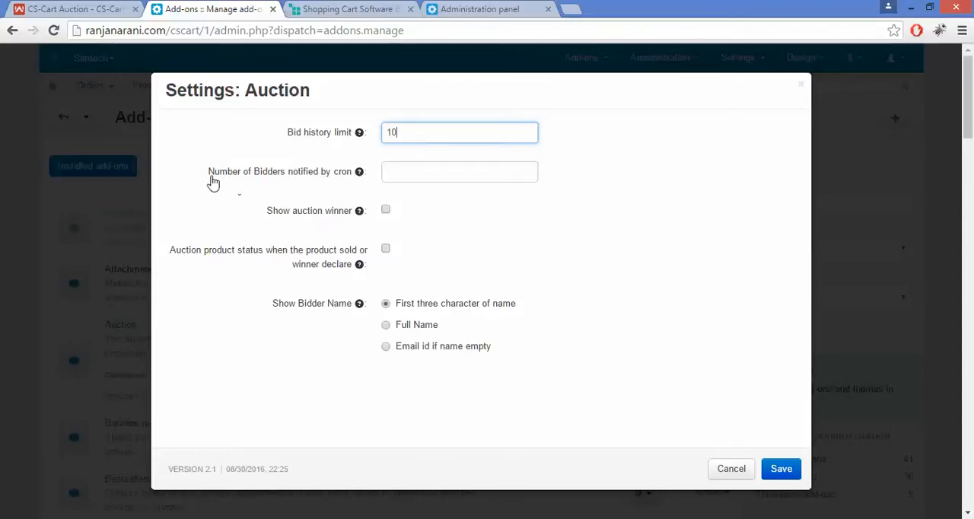
# Set the number of bidders notified by cron to 200
pyautogui.moveTo(206, 181); pyautogui.dragTo(308, 190)
pyautogui.click(308, 190)
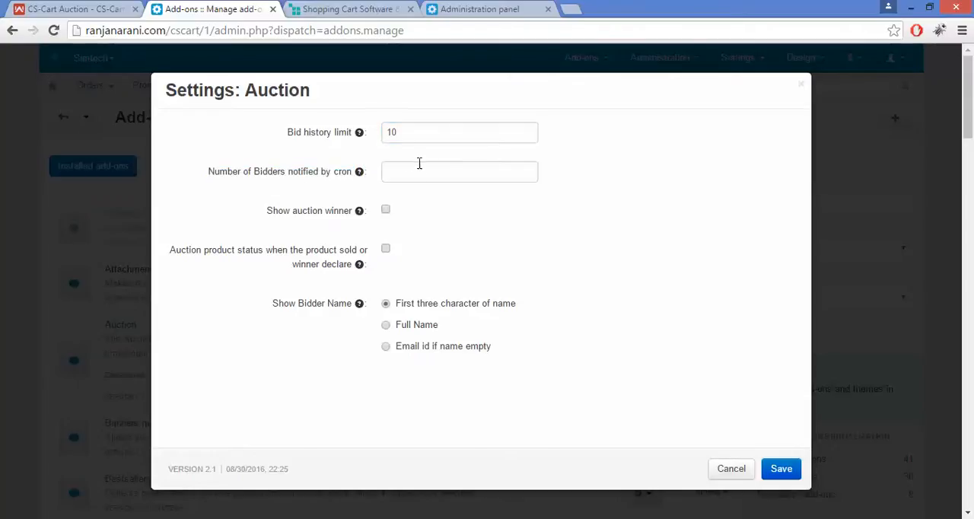
pyautogui.click(421, 168)
pyautogui.write('200')
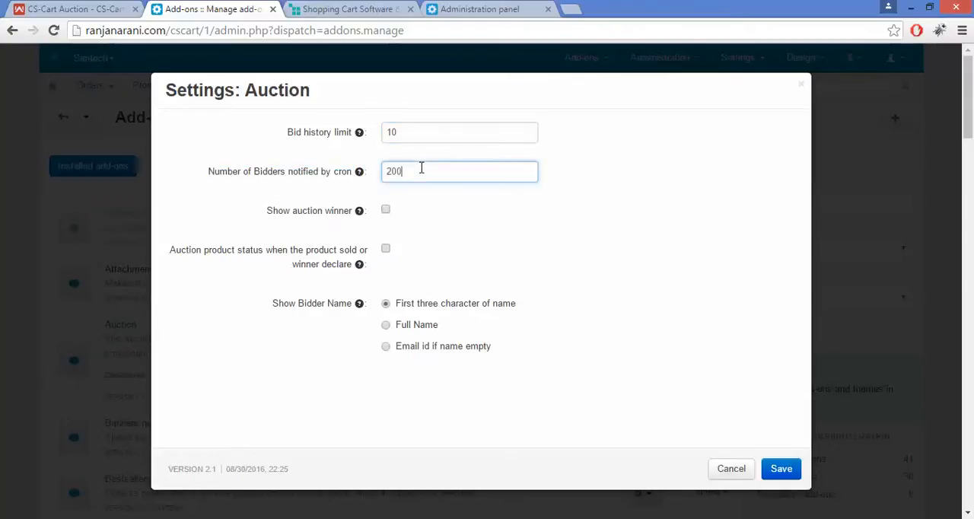
pyautogui.click(444, 206)
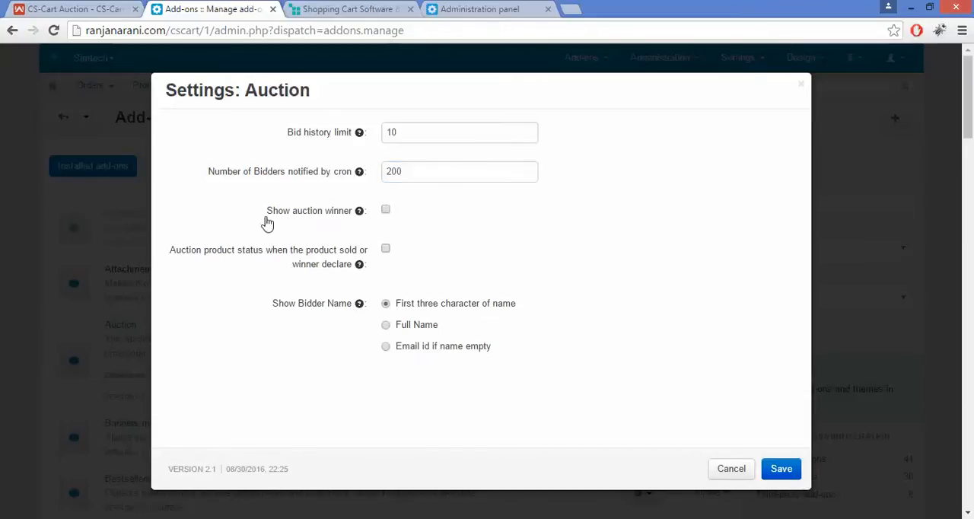
# Enable showing the auction winner and the product status when sold or winner declared, and save the Auction settings
pyautogui.moveTo(265, 211); pyautogui.dragTo(354, 224)
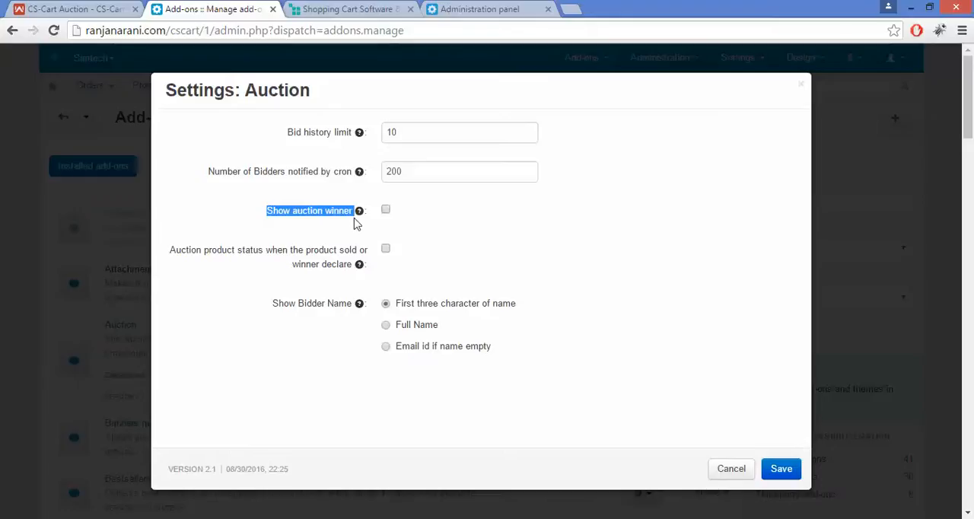
pyautogui.click(356, 223)
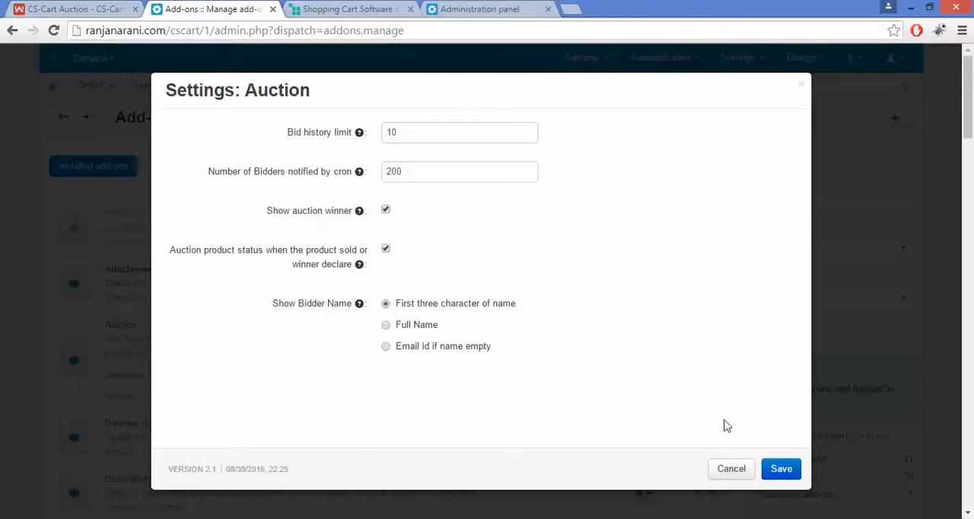
pyautogui.click(791, 475)
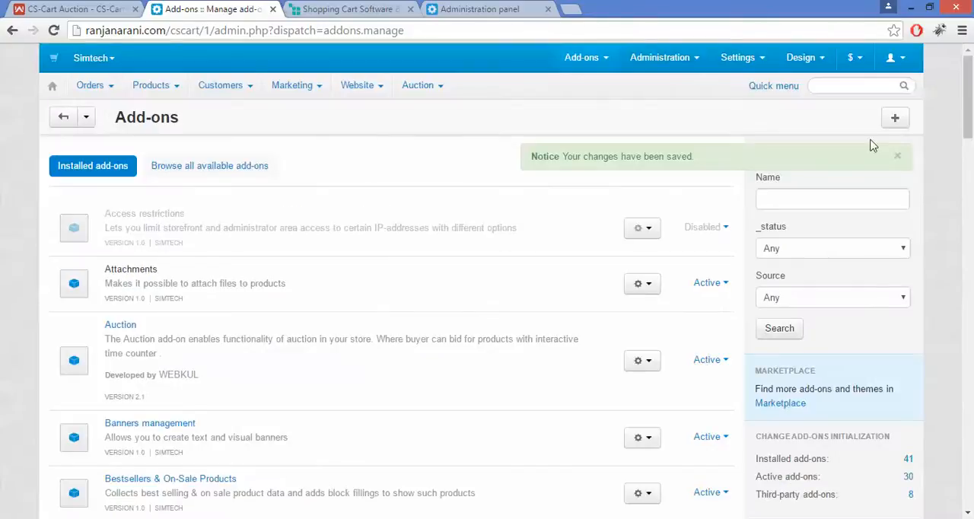
pyautogui.click(899, 157)
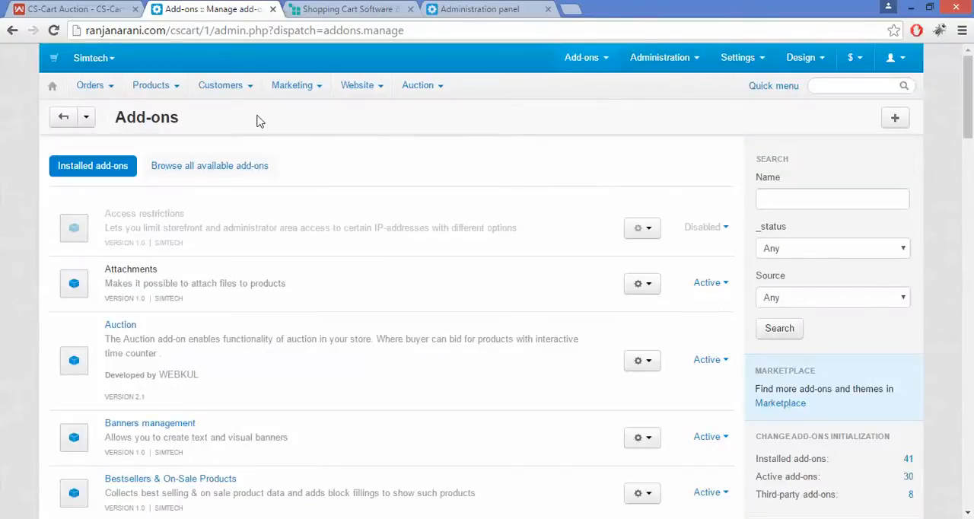
# Return to the dashboard, open the list of auctions and start a new auction
pyautogui.click(52, 88)
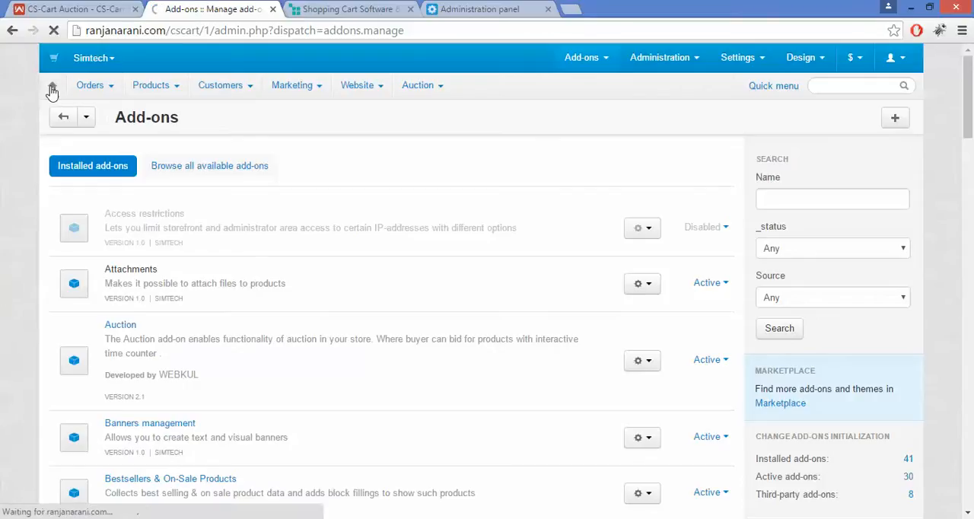
pyautogui.moveTo(418, 97)
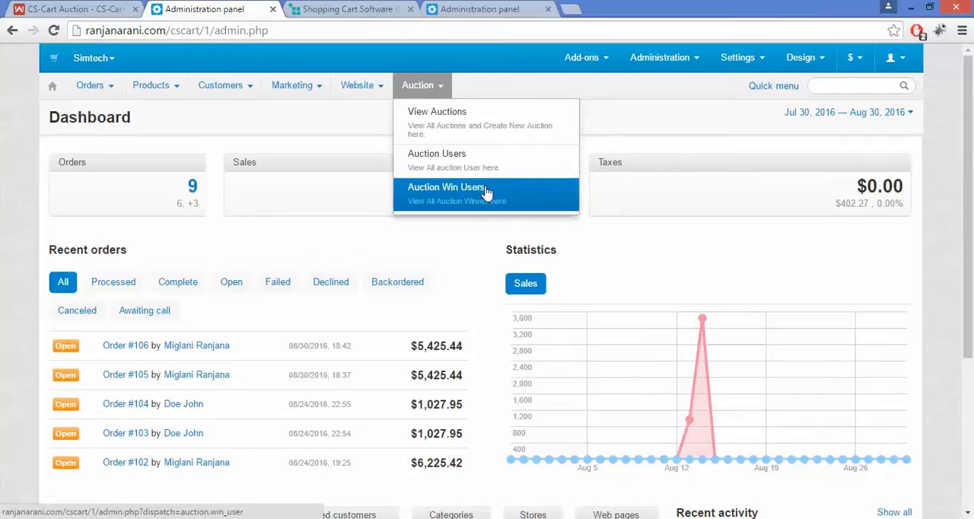
pyautogui.click(509, 131)
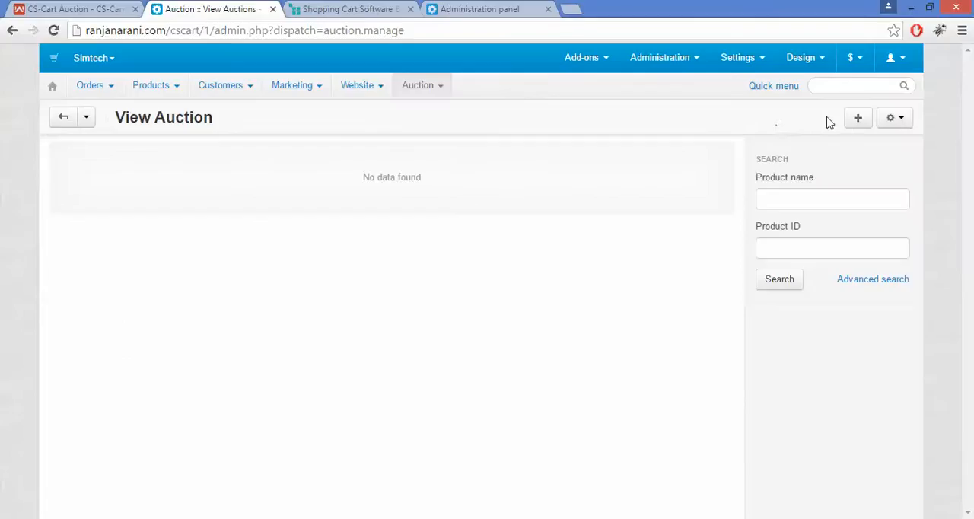
pyautogui.click(856, 120)
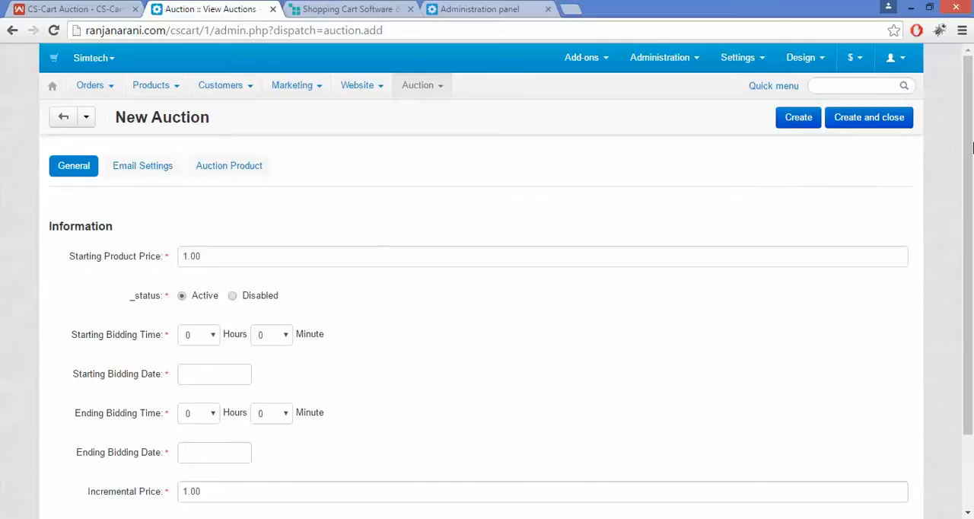
# Set the new auction's starting product price to 10.00
pyautogui.moveTo(971, 147); pyautogui.dragTo(973, 220)
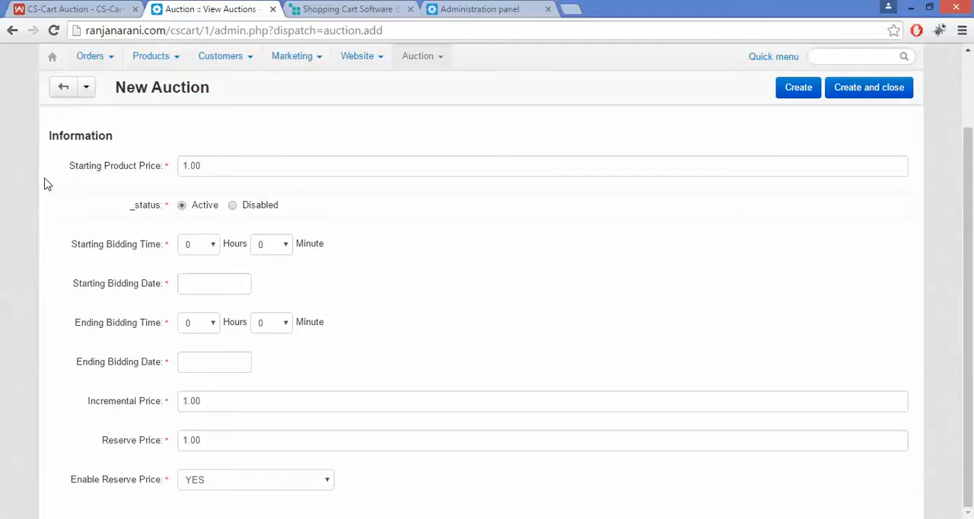
pyautogui.doubleClick(139, 167)
pyautogui.click(147, 181)
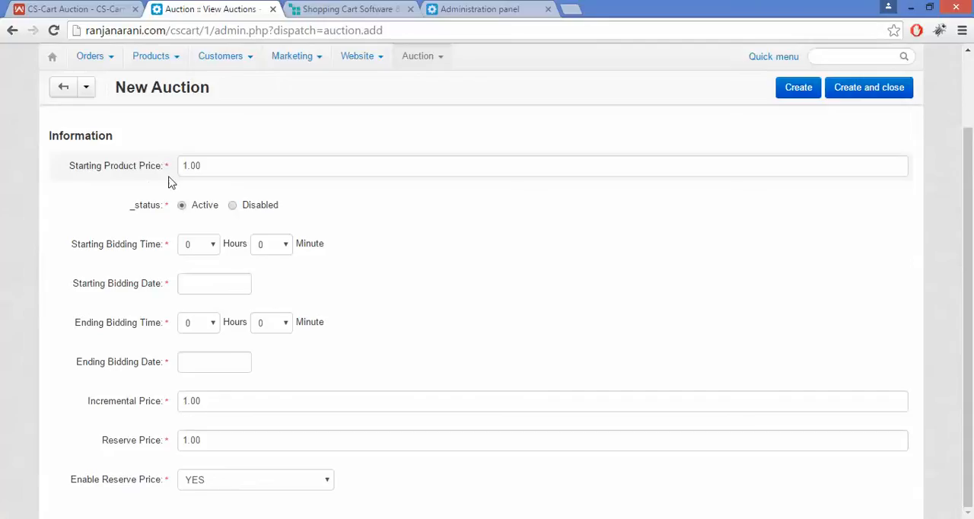
pyautogui.click(185, 166)
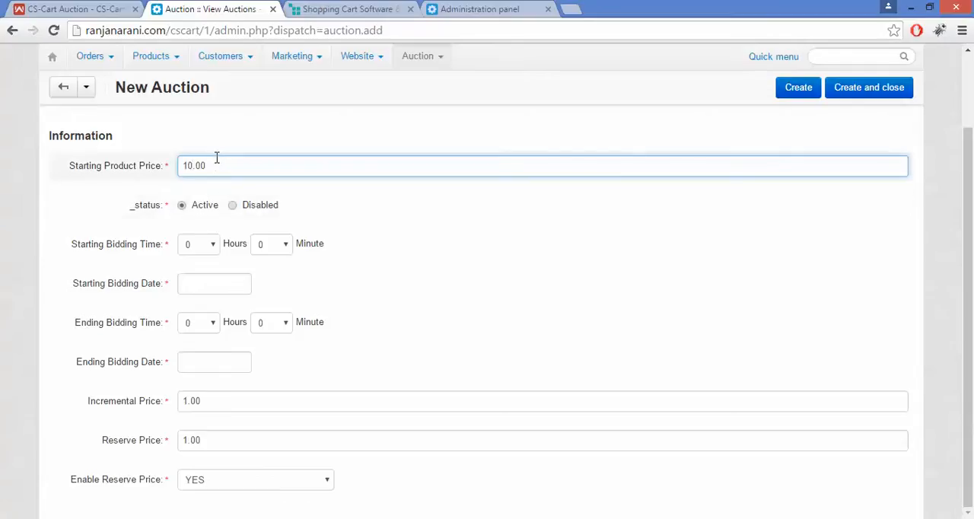
pyautogui.click(219, 165)
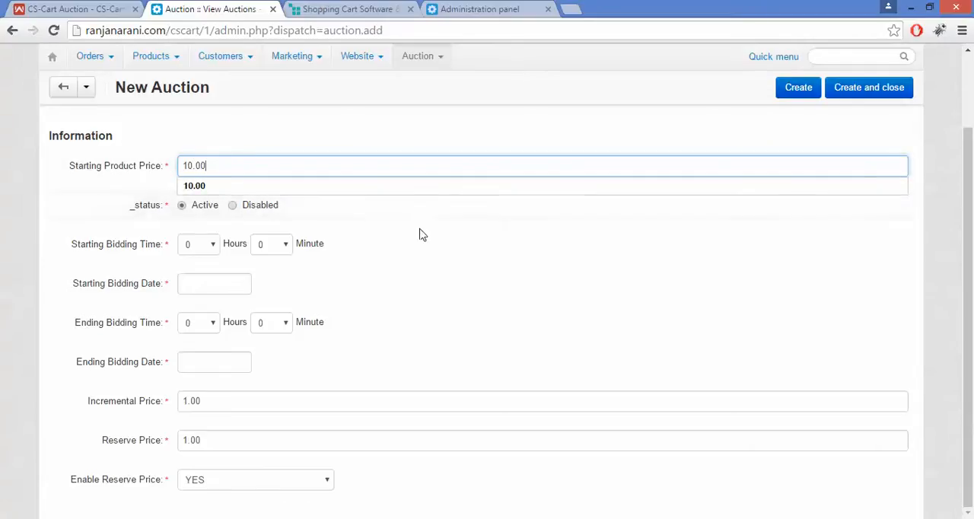
pyautogui.click(378, 212)
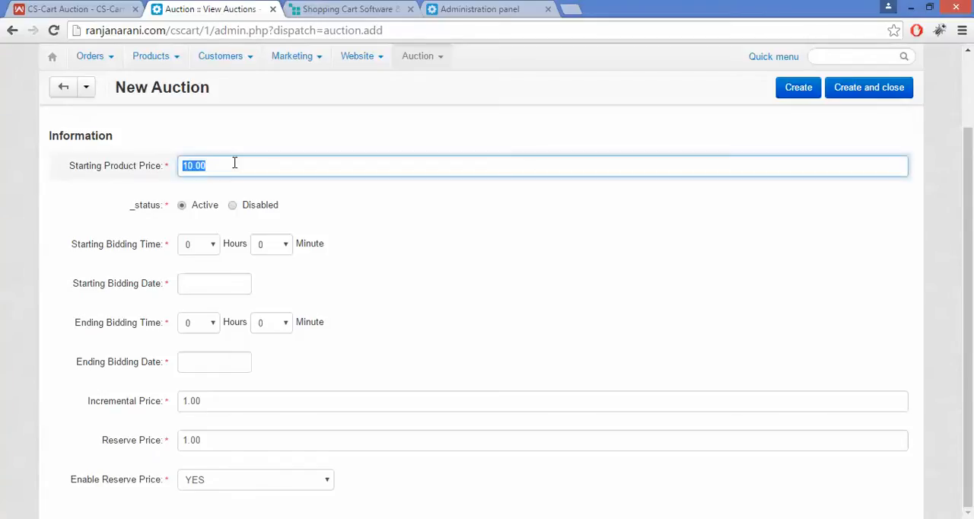
pyautogui.click(433, 217)
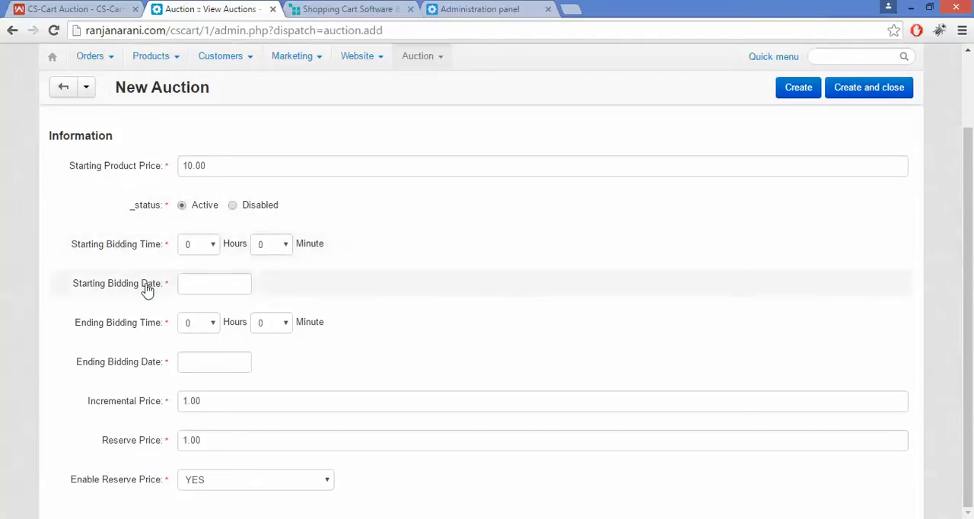
# Set the starting bidding time to 1 hour and the starting bidding date to 8/30/2016
pyautogui.click(206, 244)
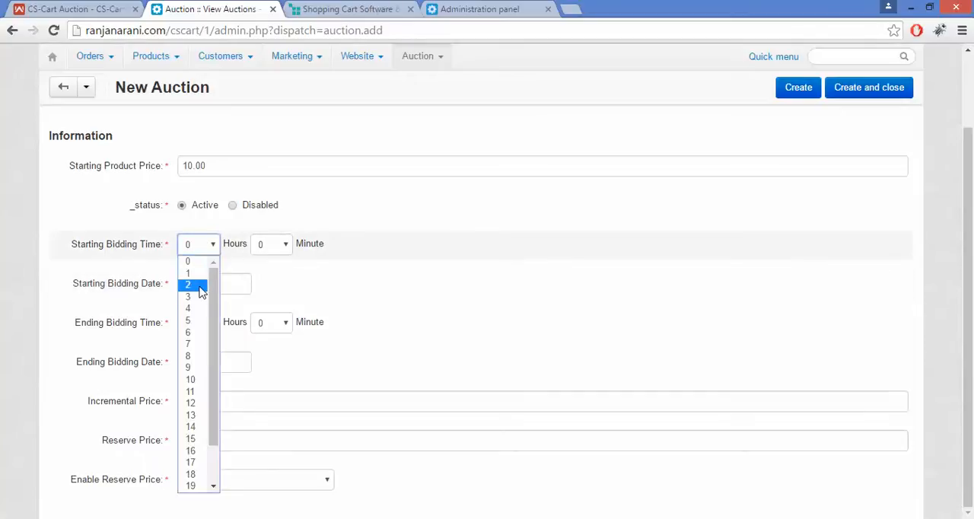
pyautogui.click(195, 274)
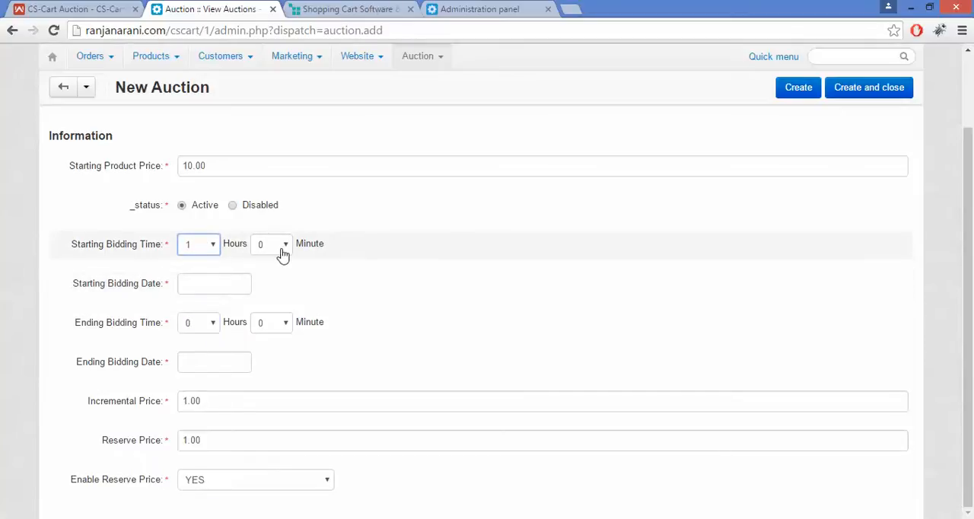
pyautogui.click(210, 282)
pyautogui.click(211, 427)
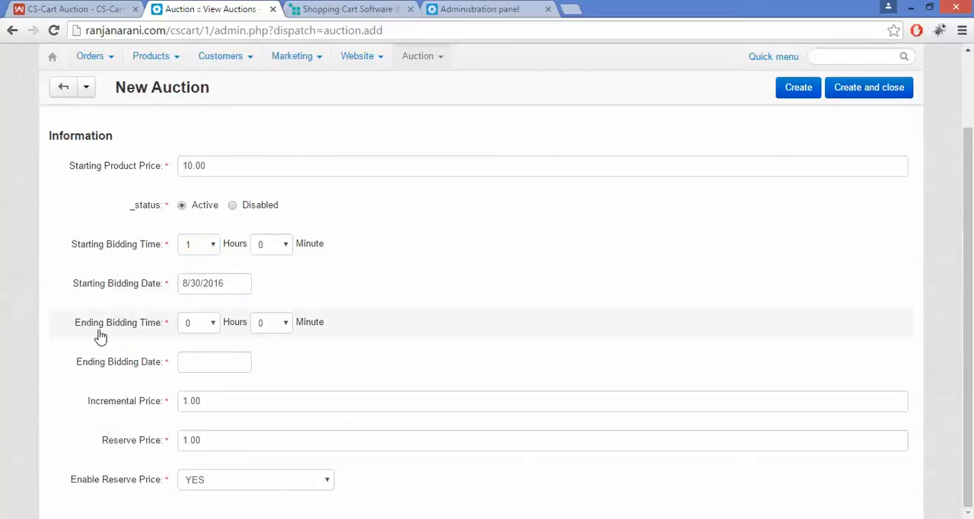
# Set the ending bidding date to 9/30/2016
pyautogui.tripleClick(156, 340)
pyautogui.click(156, 342)
pyautogui.moveTo(78, 366); pyautogui.dragTo(157, 367)
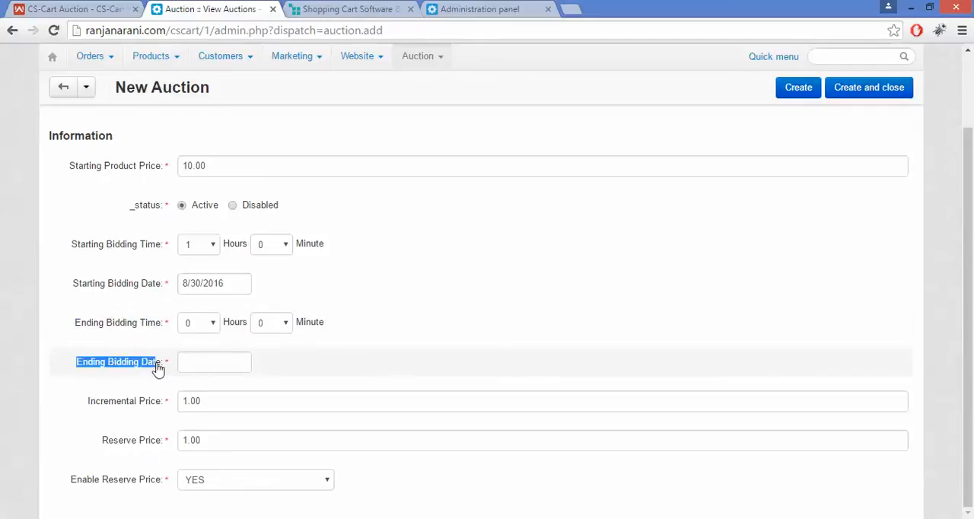
pyautogui.click(195, 363)
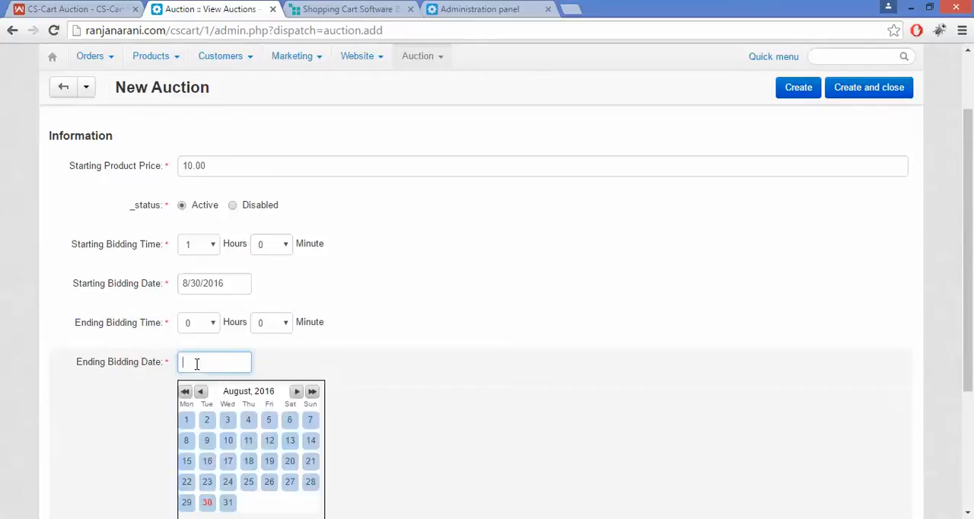
pyautogui.click(296, 391)
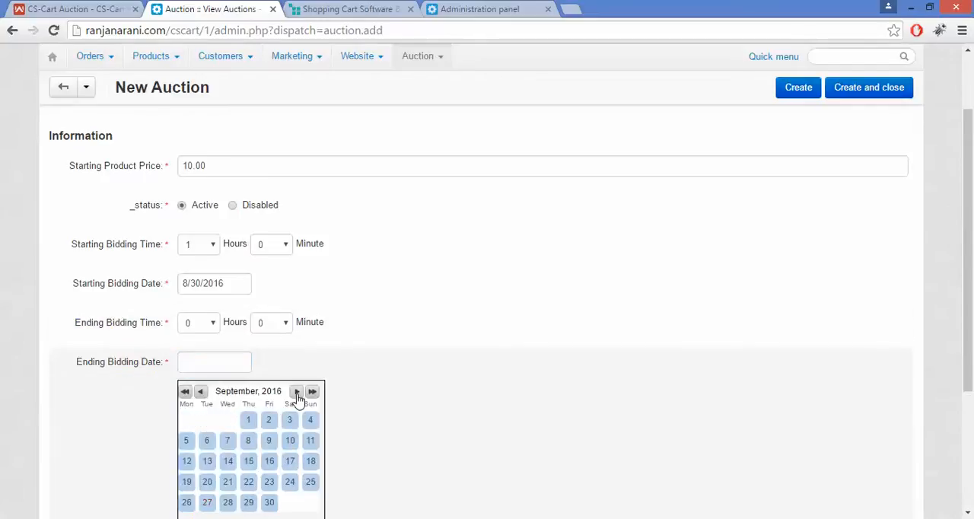
pyautogui.click(270, 503)
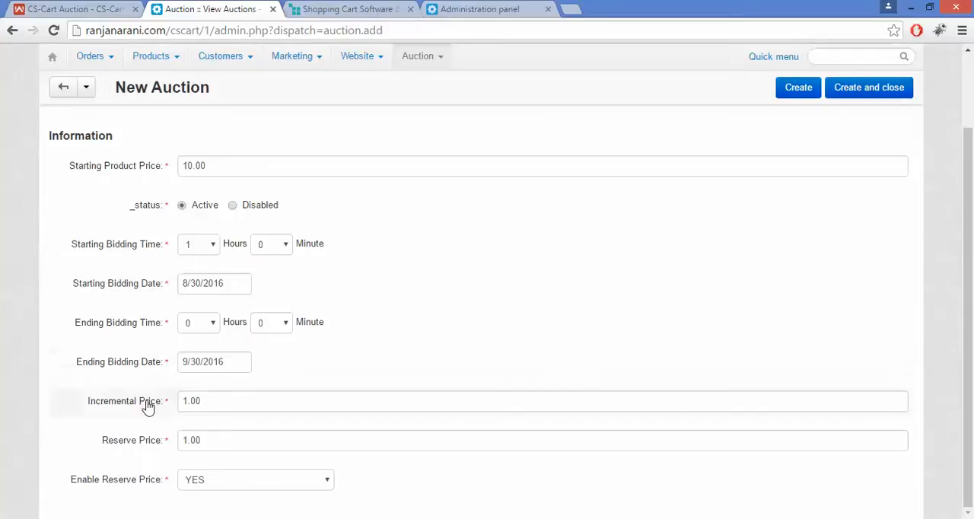
# Set the new auction's reserve price to 10.00
pyautogui.click(89, 408)
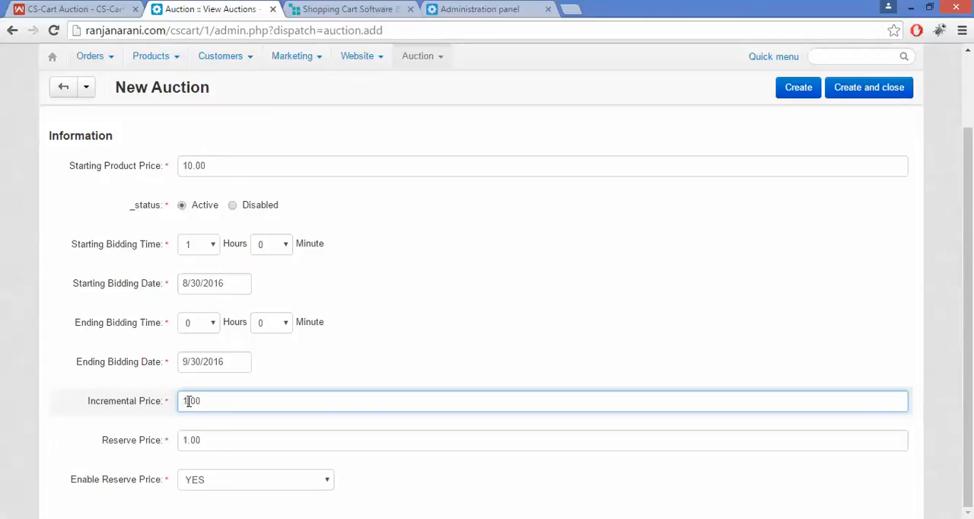
pyautogui.moveTo(92, 452); pyautogui.dragTo(161, 451)
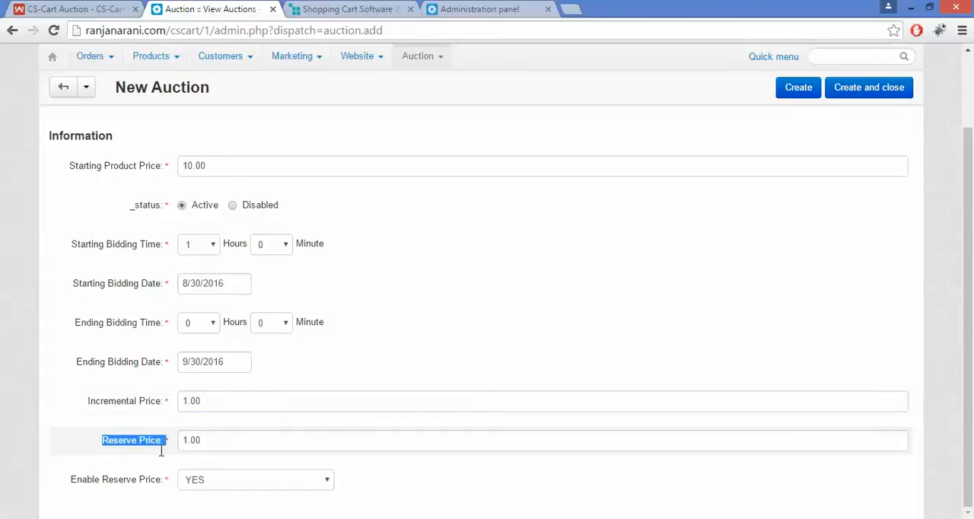
pyautogui.click(201, 441)
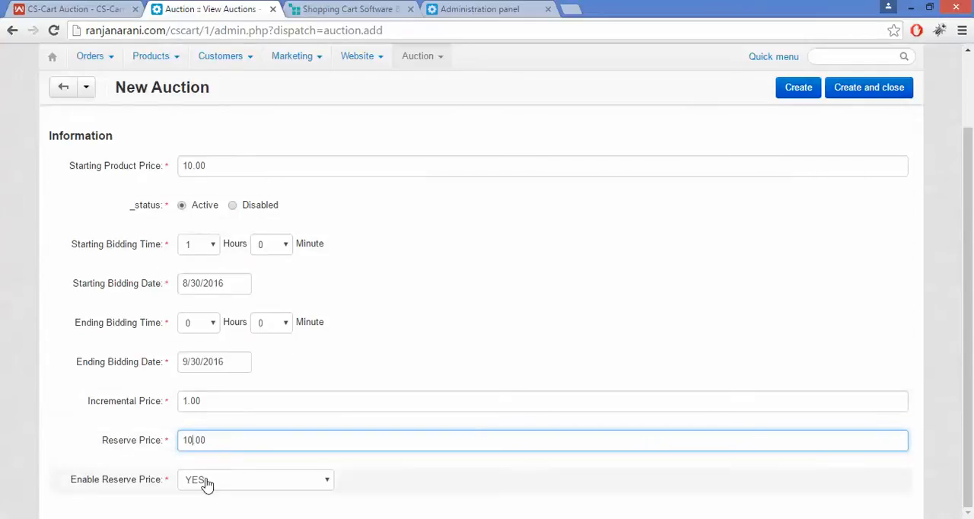
# Switch the Enable Reserve Price option to NO and back to YES
pyautogui.moveTo(67, 491); pyautogui.dragTo(157, 491)
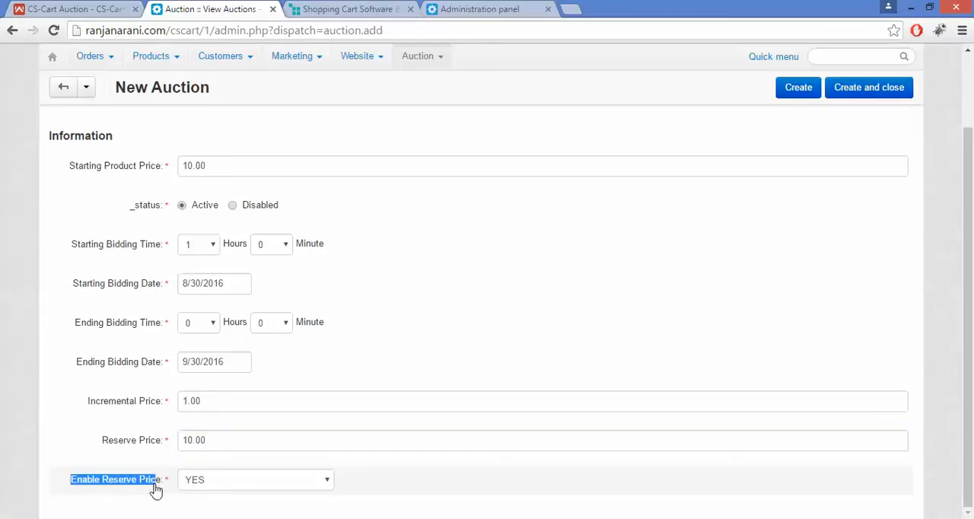
pyautogui.click(224, 482)
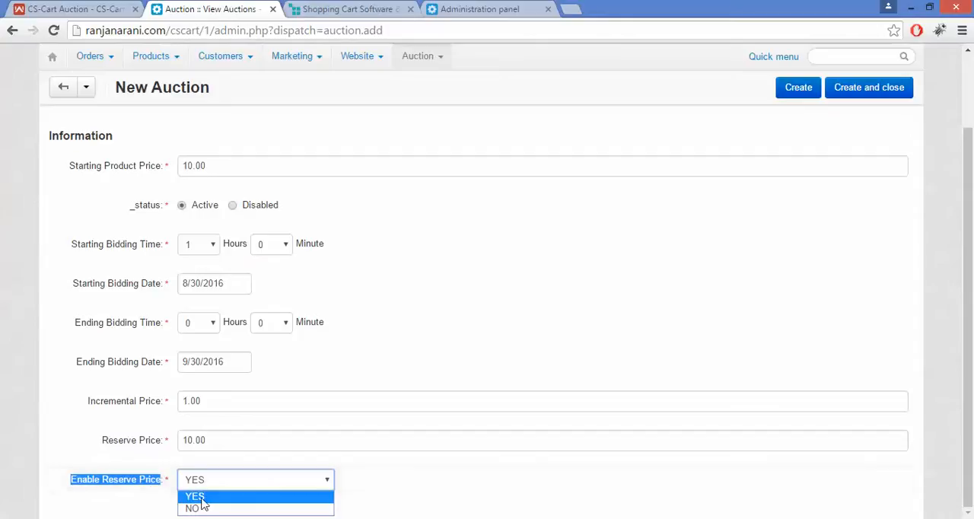
pyautogui.click(214, 508)
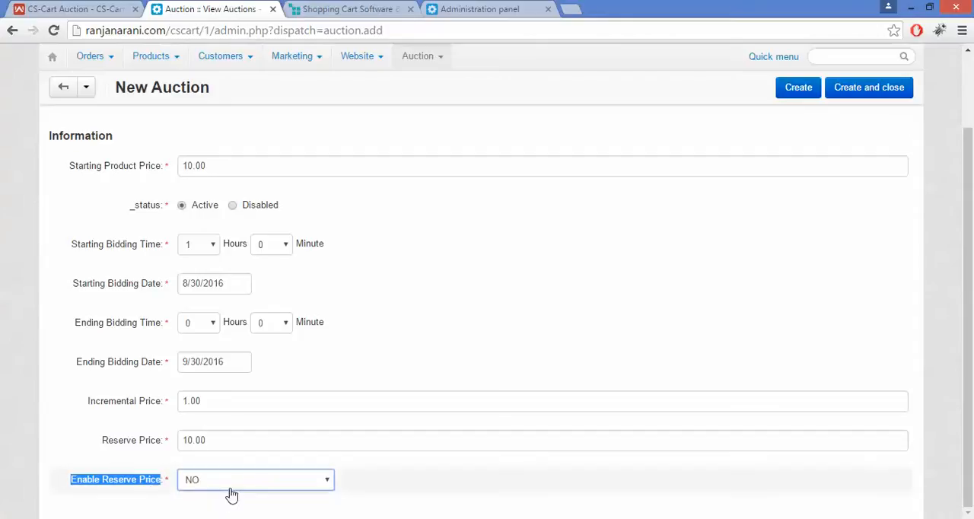
pyautogui.click(231, 487)
pyautogui.click(232, 497)
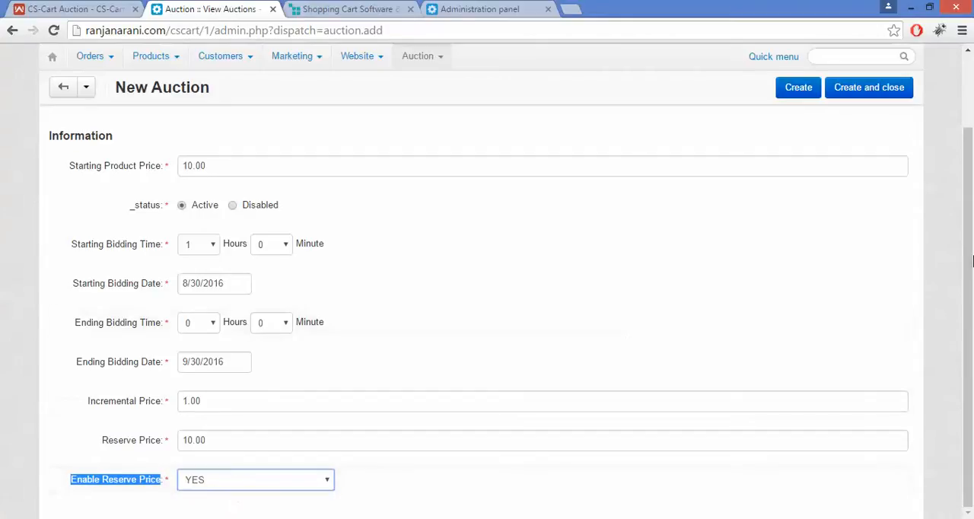
# In the auction's email settings, enter "sdfgh" as the email for the current bidder and "asdfgh" for the auction winner
pyautogui.moveTo(973, 253); pyautogui.dragTo(972, 178)
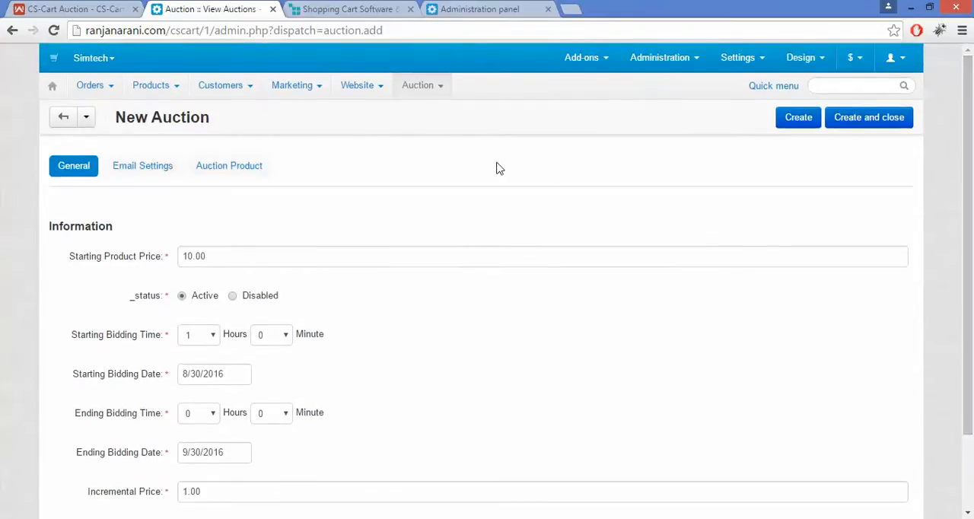
pyautogui.click(148, 166)
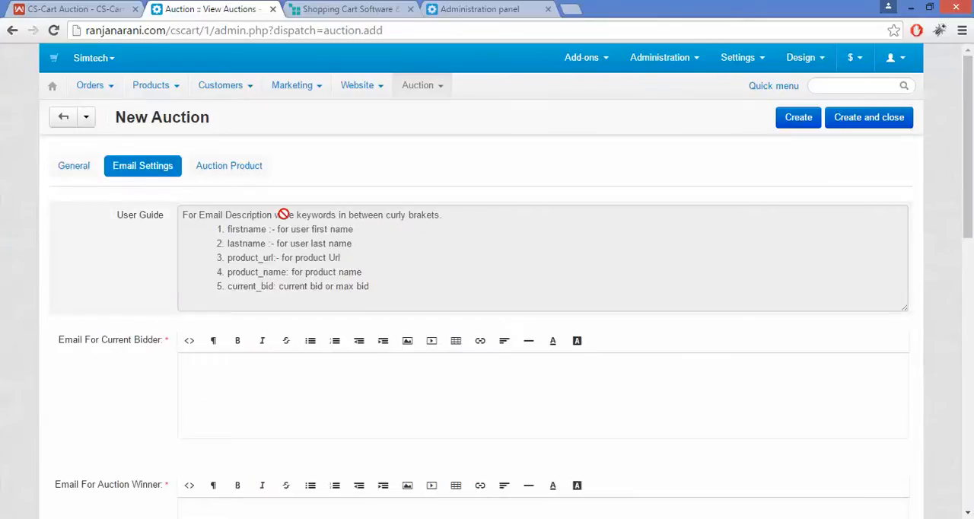
pyautogui.moveTo(973, 175); pyautogui.dragTo(973, 219)
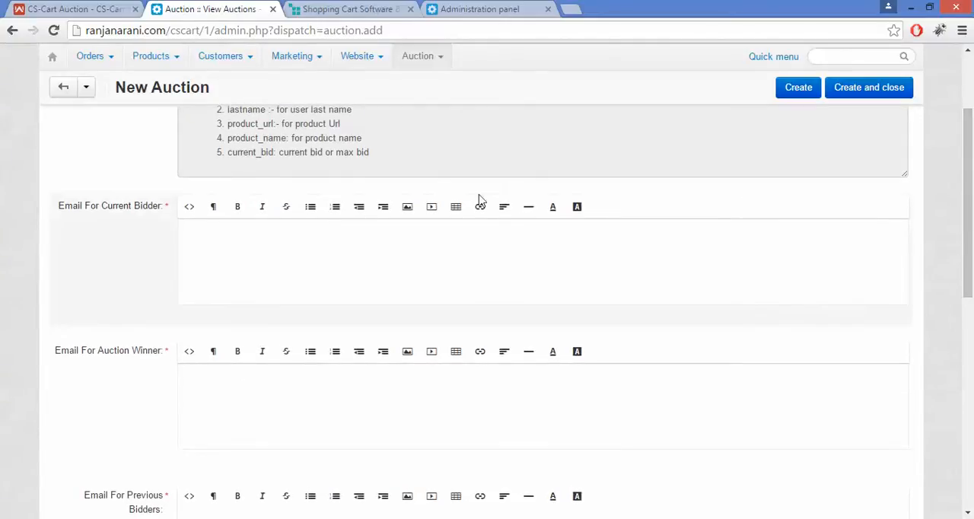
pyautogui.click(214, 233)
pyautogui.moveTo(972, 196); pyautogui.dragTo(972, 249)
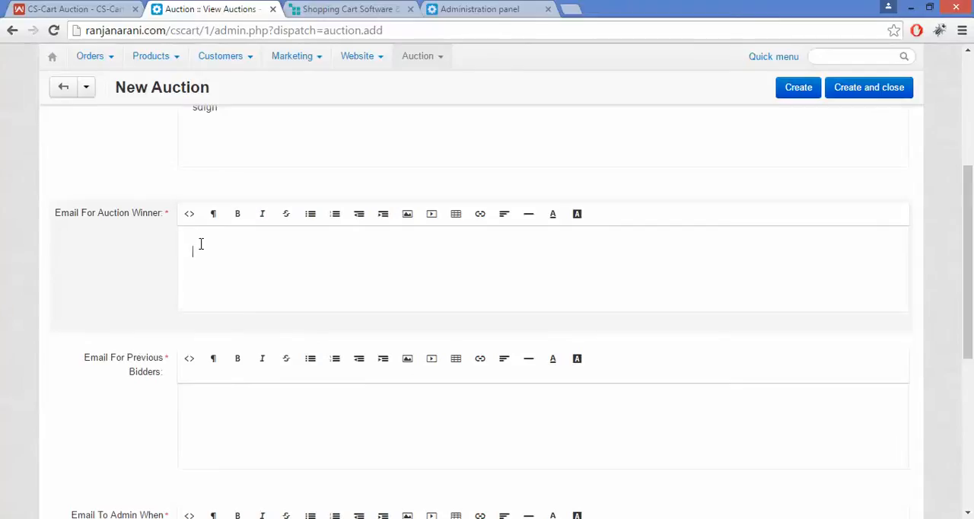
pyautogui.write('dfgh')
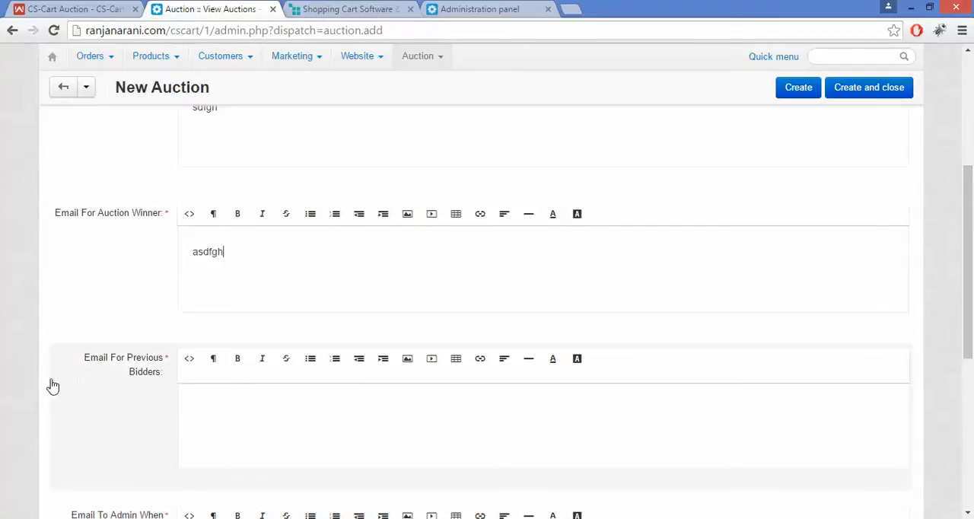
# Enter "ghj" as the email for previous bidders and "sdfgh" as the admin email for a highest bid below the minimum bid to win
pyautogui.moveTo(79, 359); pyautogui.dragTo(162, 381)
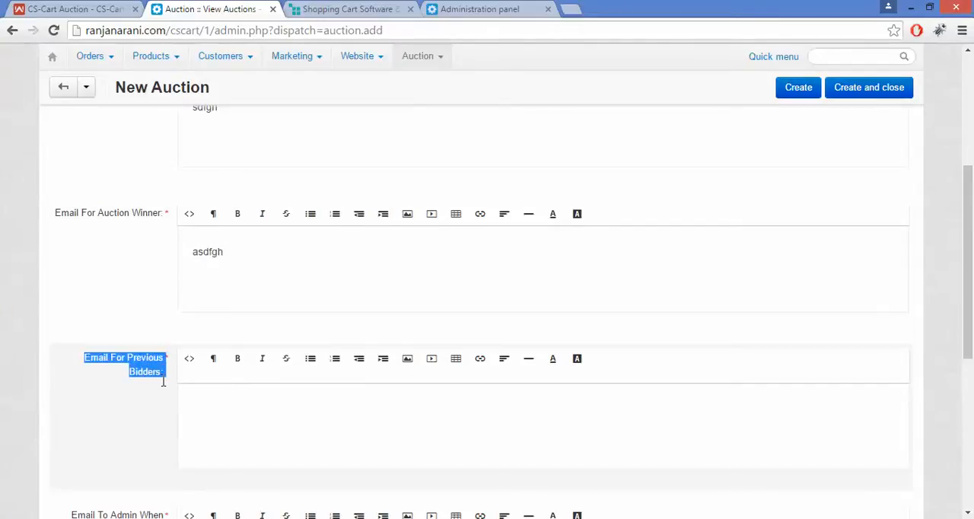
pyautogui.click(225, 406)
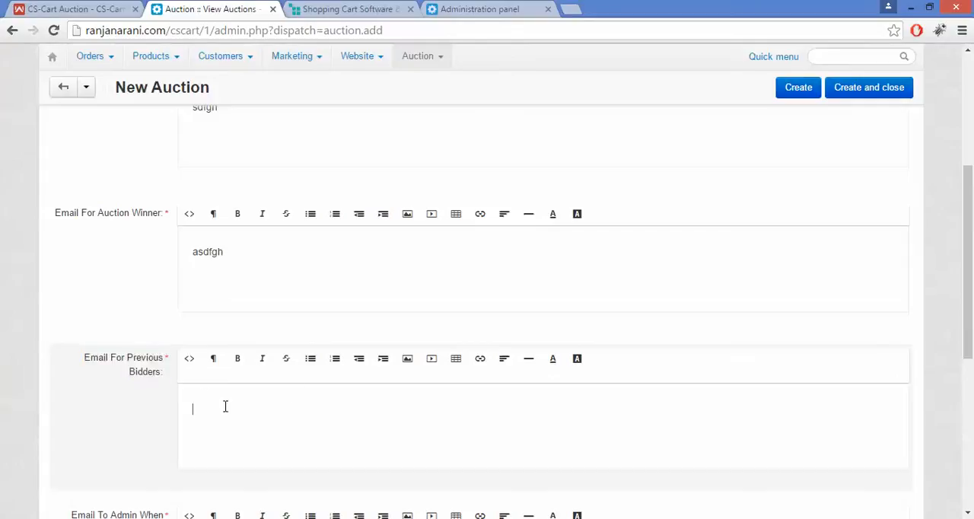
pyautogui.scroll(-3, 524, 279)
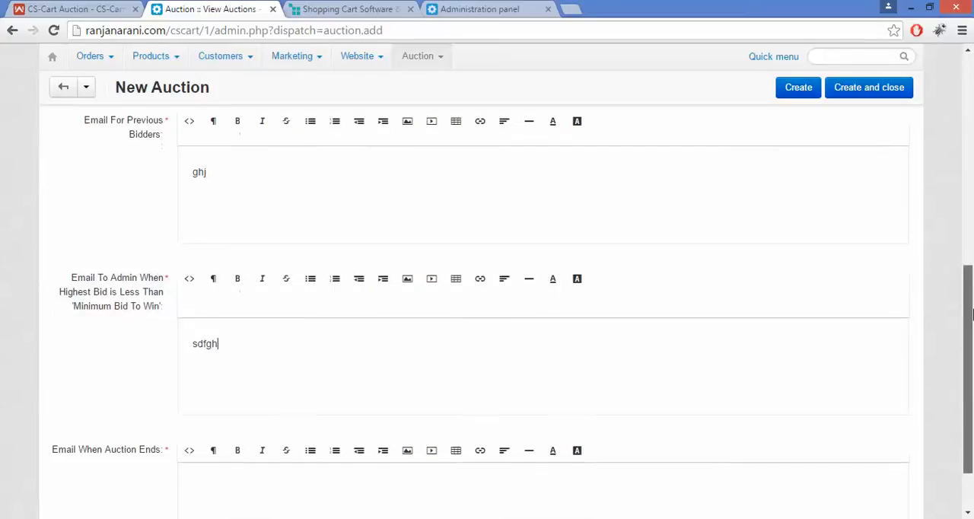
# Enter "asdfghjwert" as the email sent when the auction ends
pyautogui.moveTo(970, 302); pyautogui.dragTo(973, 327)
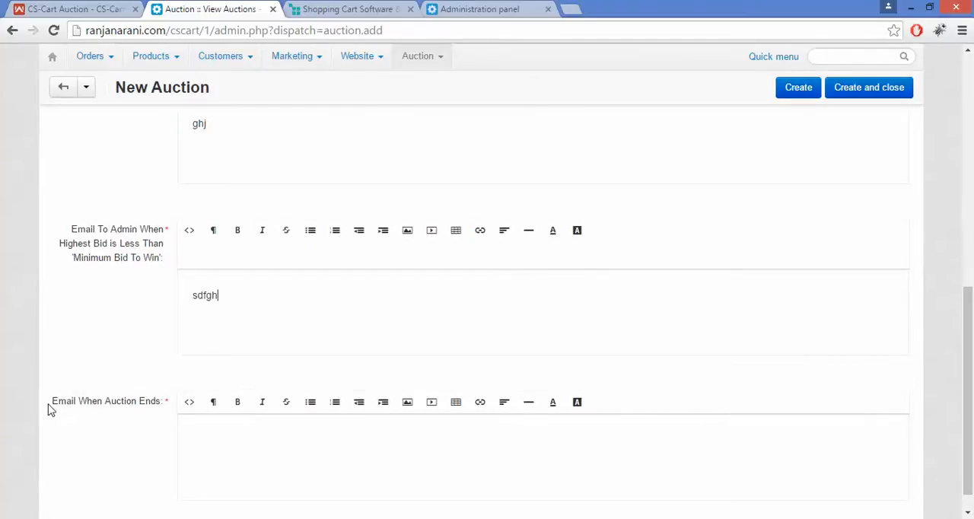
pyautogui.moveTo(47, 409); pyautogui.dragTo(117, 411)
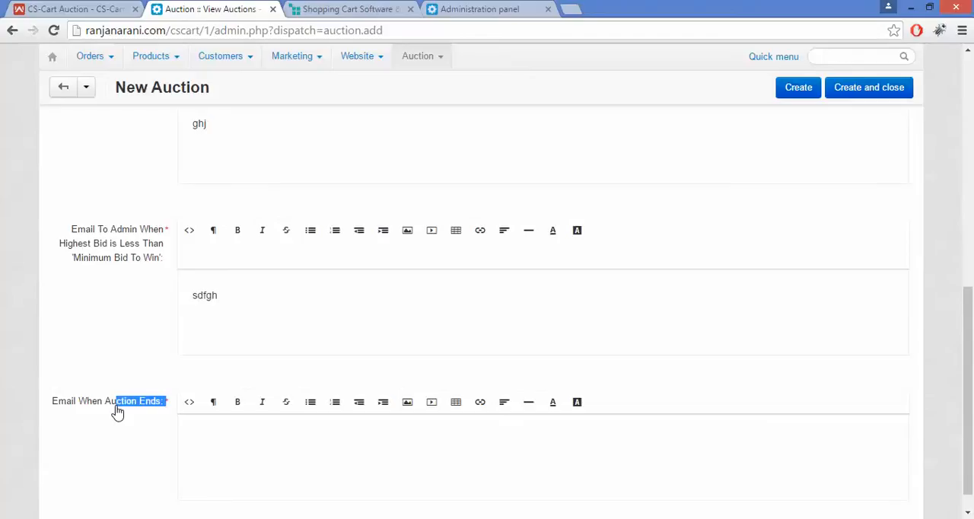
pyautogui.click(190, 439)
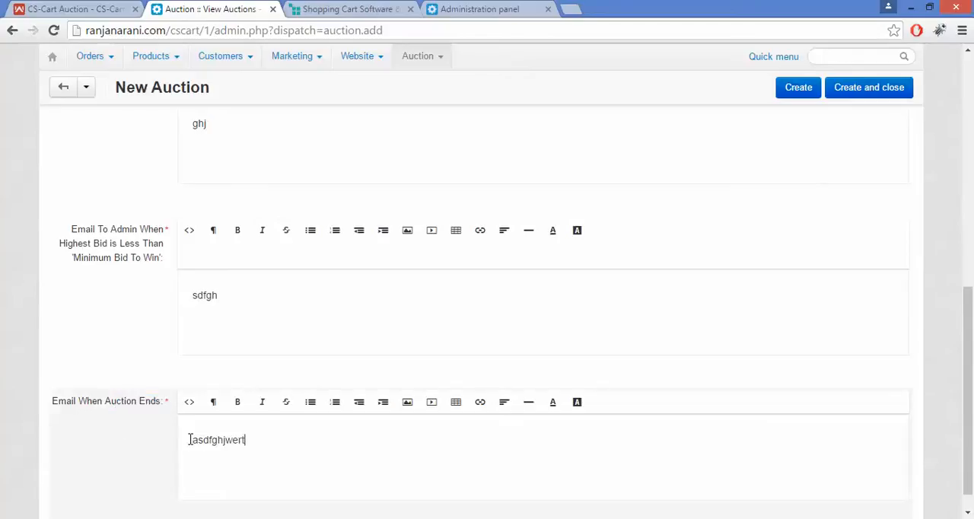
pyautogui.moveTo(190, 439); pyautogui.dragTo(310, 438)
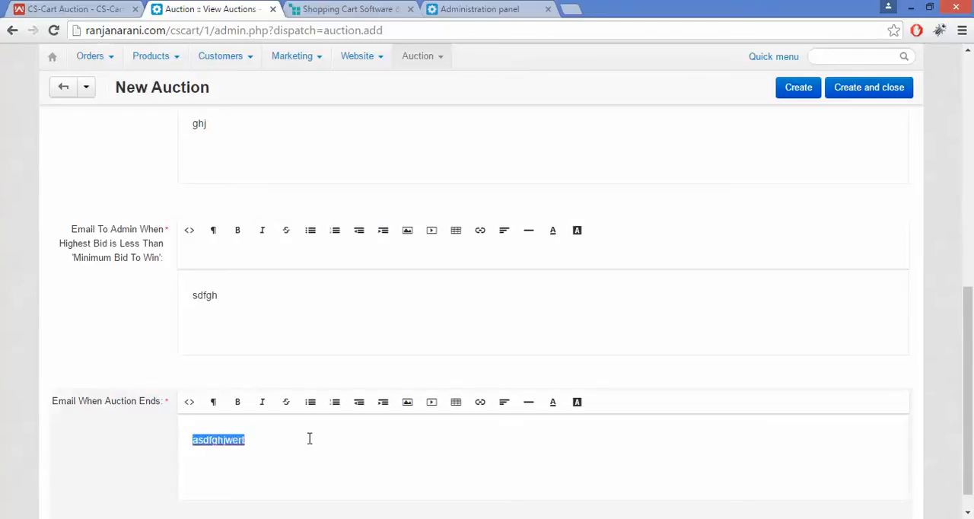
pyautogui.click(310, 439)
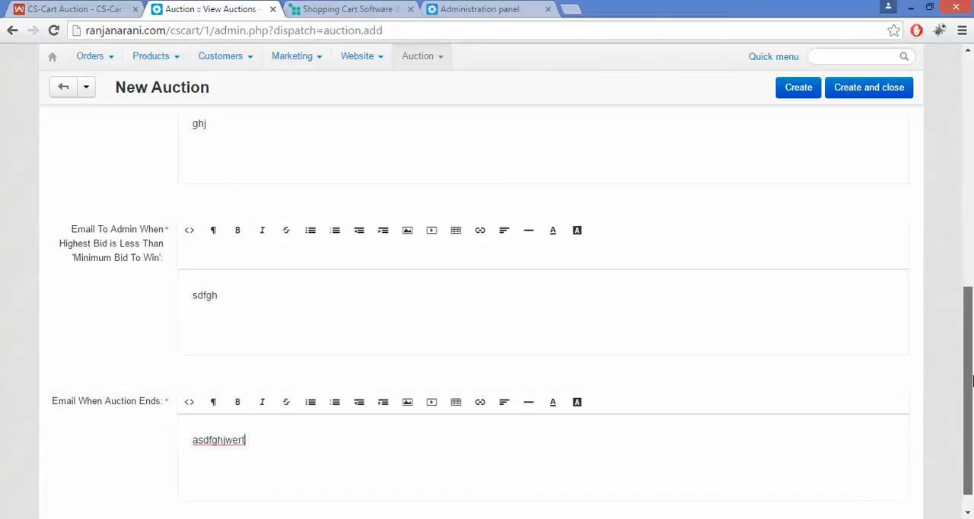
# Assign 100g Pants as the auction product, create the auction and close its form
pyautogui.moveTo(972, 380); pyautogui.dragTo(972, 152)
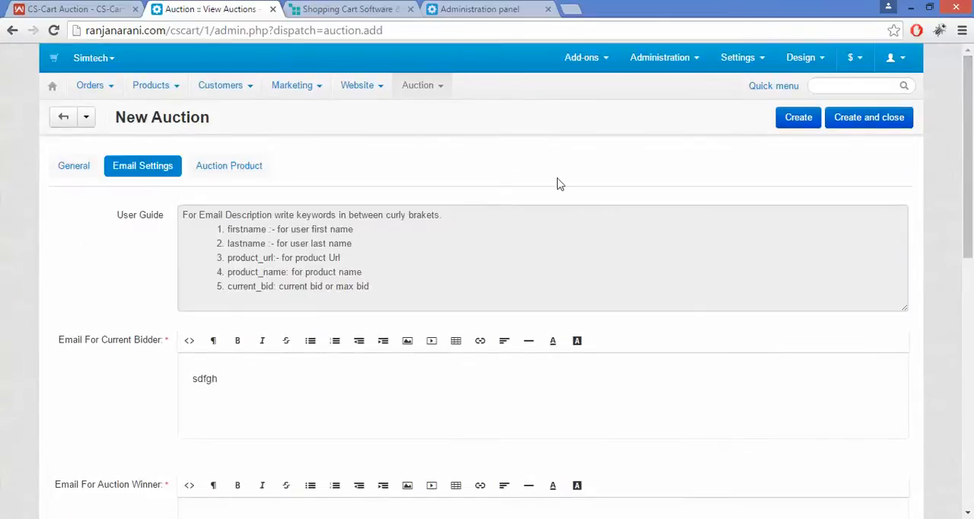
pyautogui.click(234, 168)
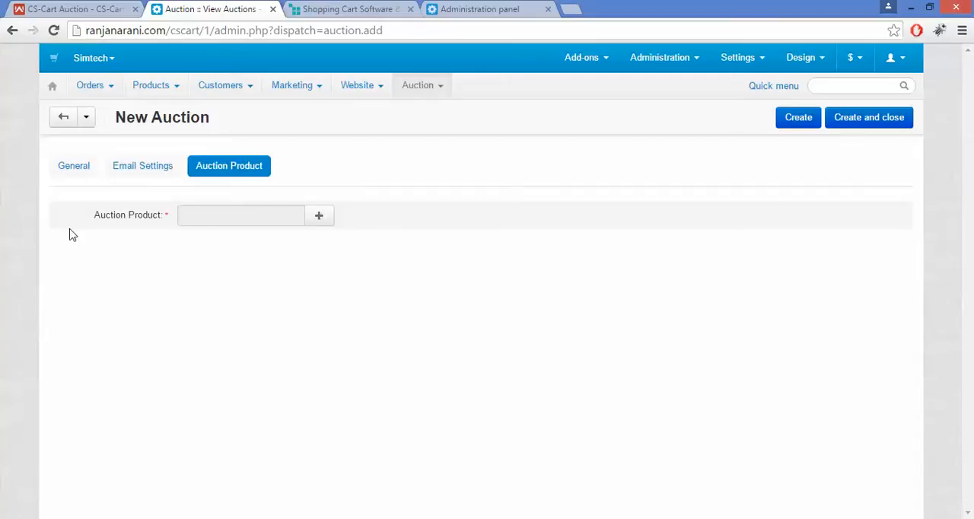
pyautogui.click(327, 216)
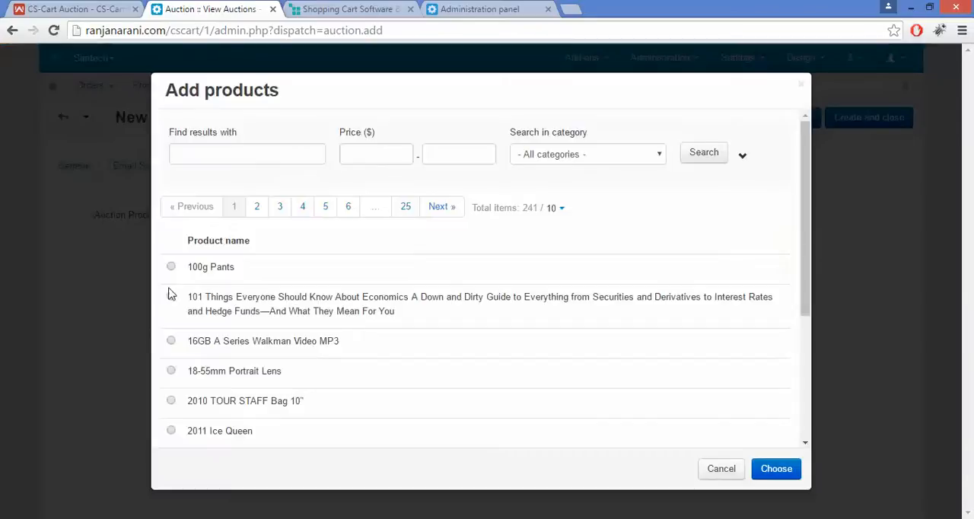
pyautogui.click(171, 267)
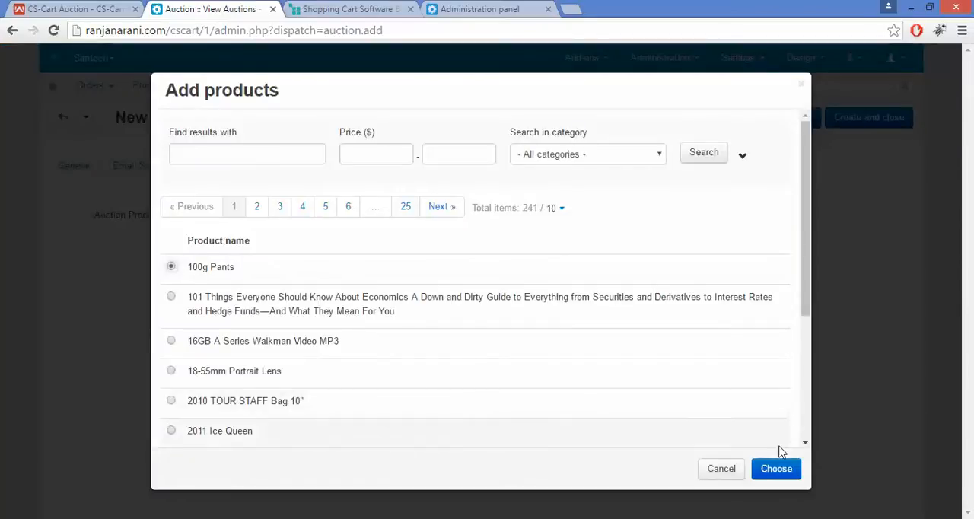
pyautogui.click(776, 470)
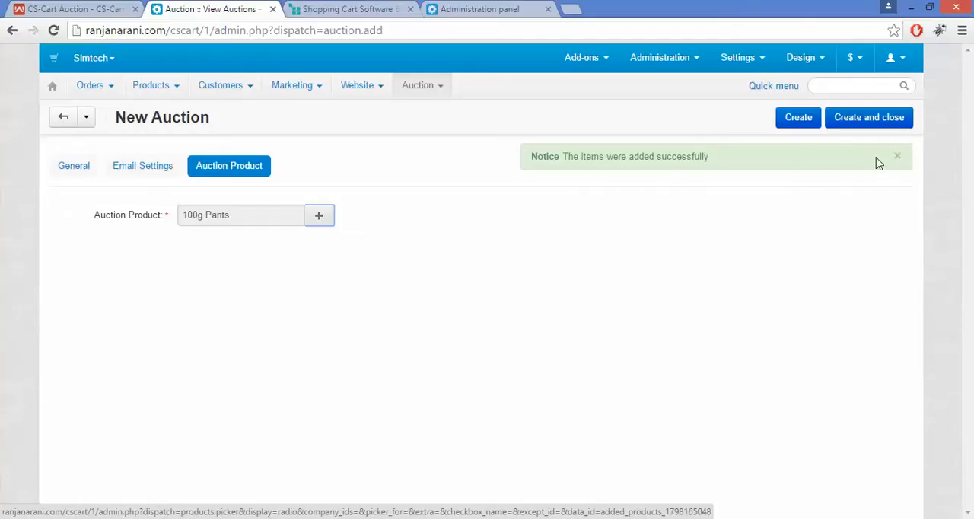
pyautogui.click(899, 159)
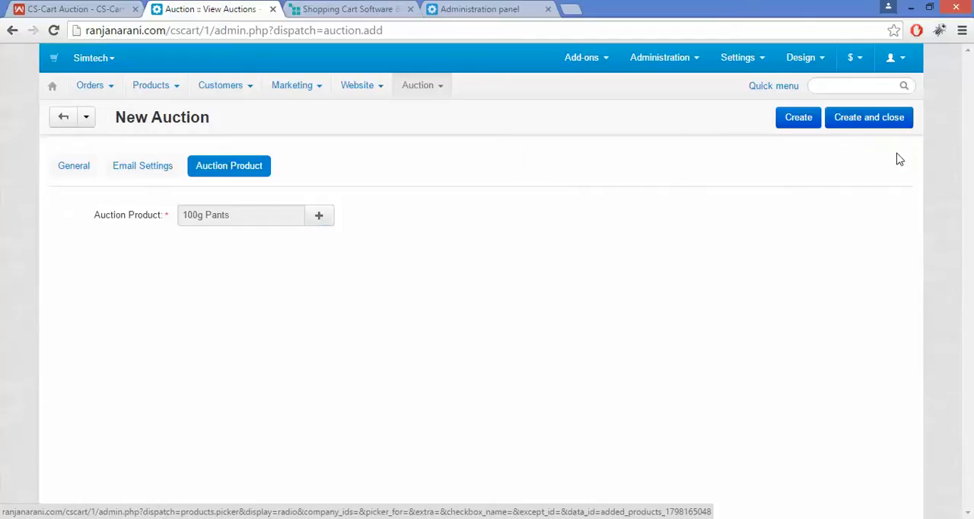
pyautogui.click(863, 126)
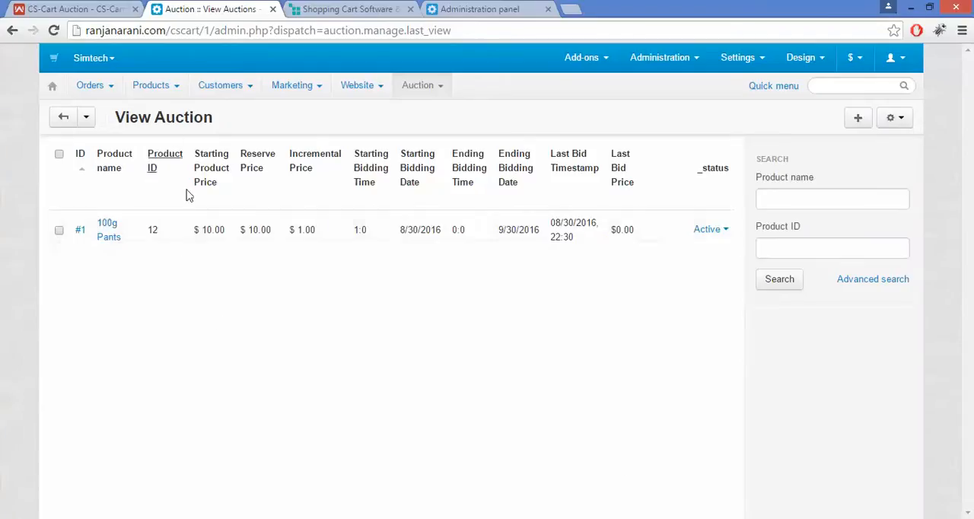
# View the list of auction users and the list of auction winners
pyautogui.moveTo(425, 87)
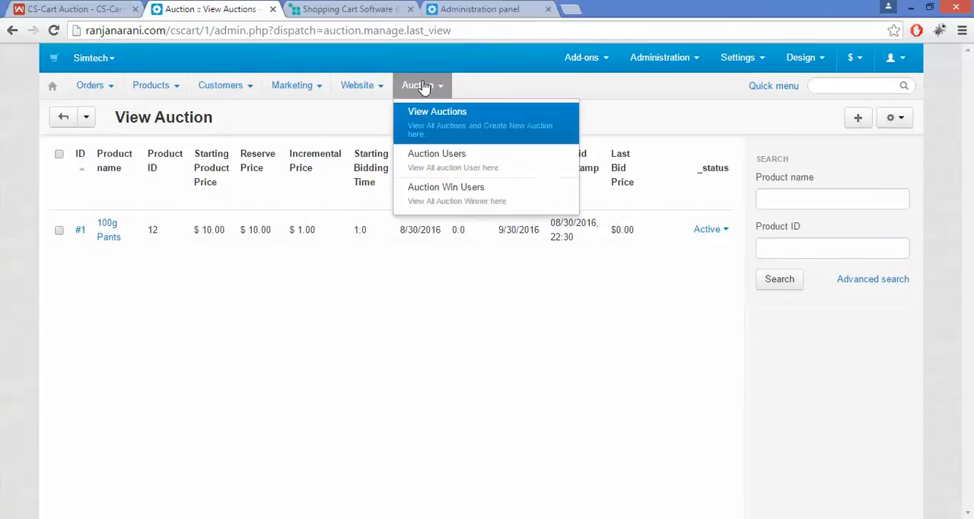
pyautogui.click(443, 164)
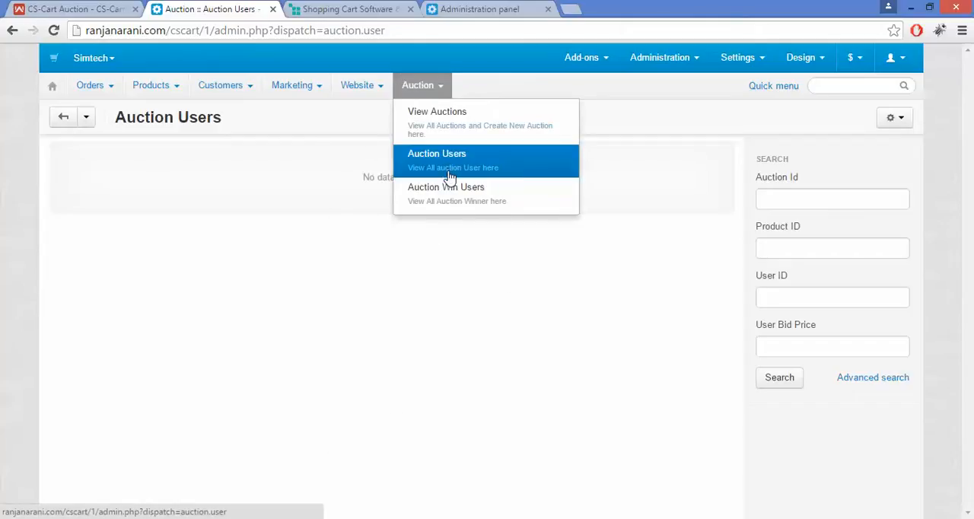
pyautogui.moveTo(420, 86)
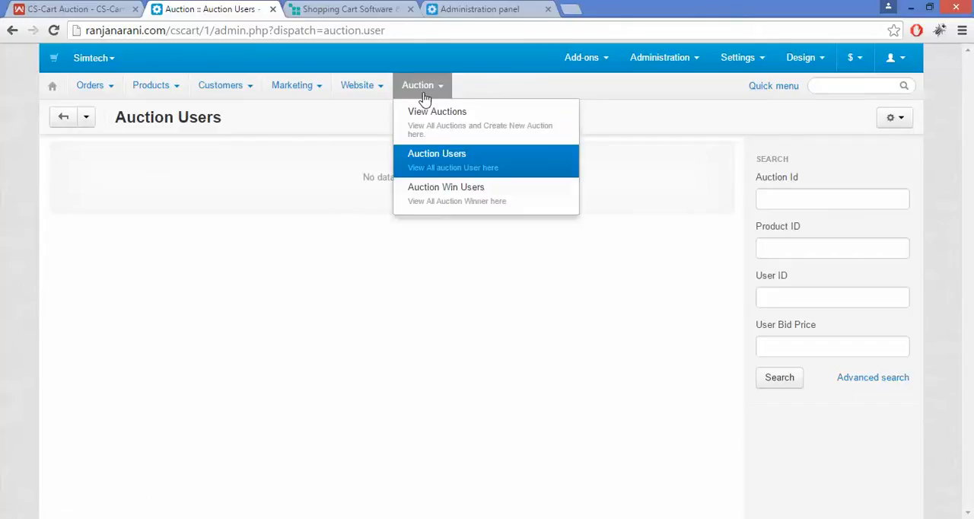
pyautogui.click(457, 200)
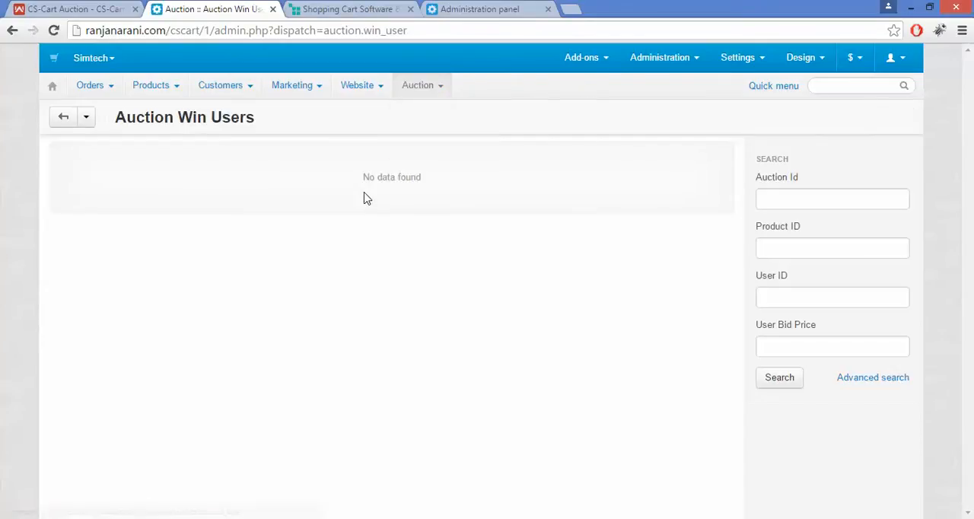
# Switch to the storefront, search its products for 100g Pants and open that product's page
pyautogui.click(332, 8)
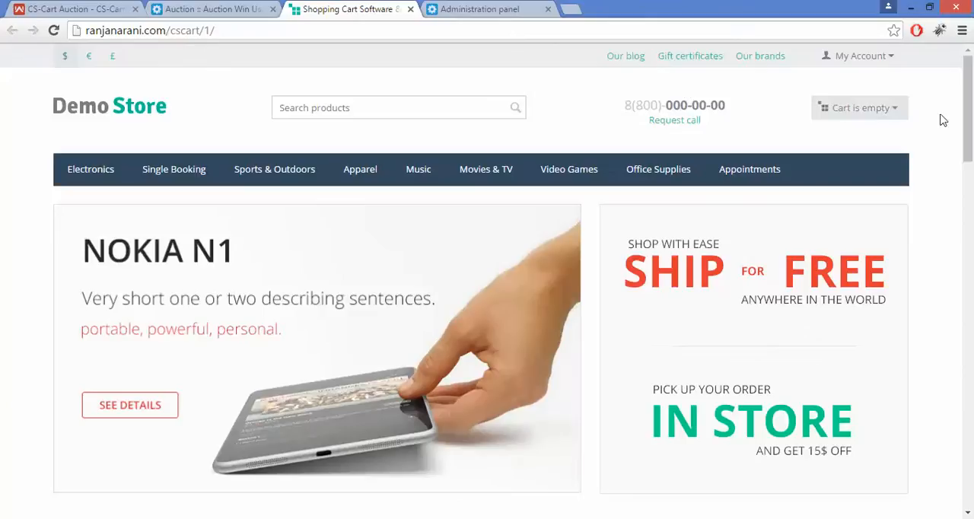
pyautogui.moveTo(971, 103)
pyautogui.mouseDown()
pyautogui.moveTo(971, 135)
pyautogui.moveTo(971, 103)
pyautogui.mouseUp()
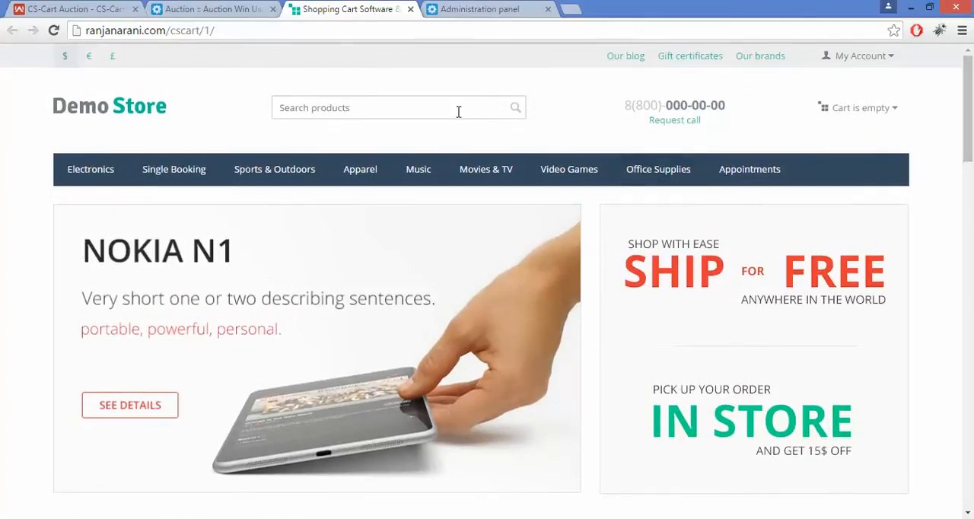
pyautogui.moveTo(972, 99); pyautogui.dragTo(972, 81)
pyautogui.click(455, 109)
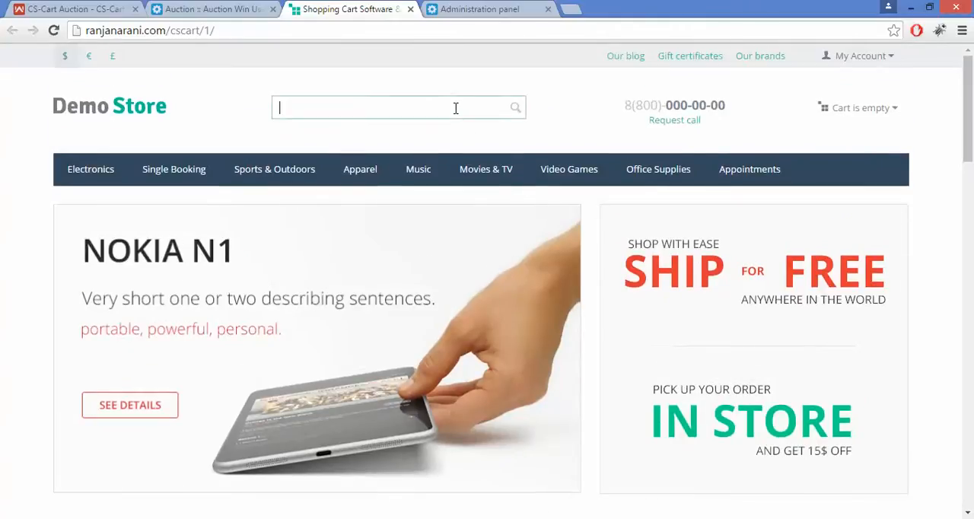
pyautogui.write('m')
pyautogui.press('BackSpace')
pyautogui.write('00')
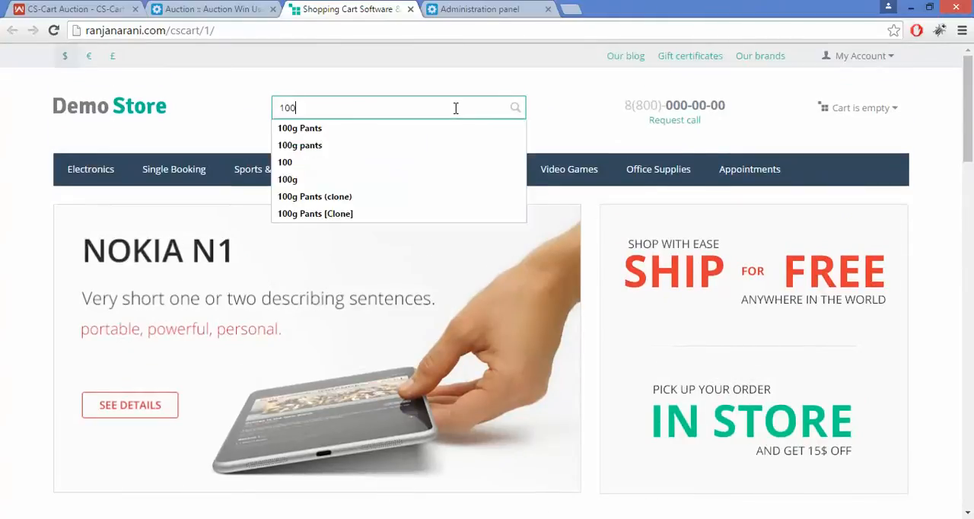
pyautogui.press('Down')
pyautogui.press('Return')
pyautogui.press('Return')
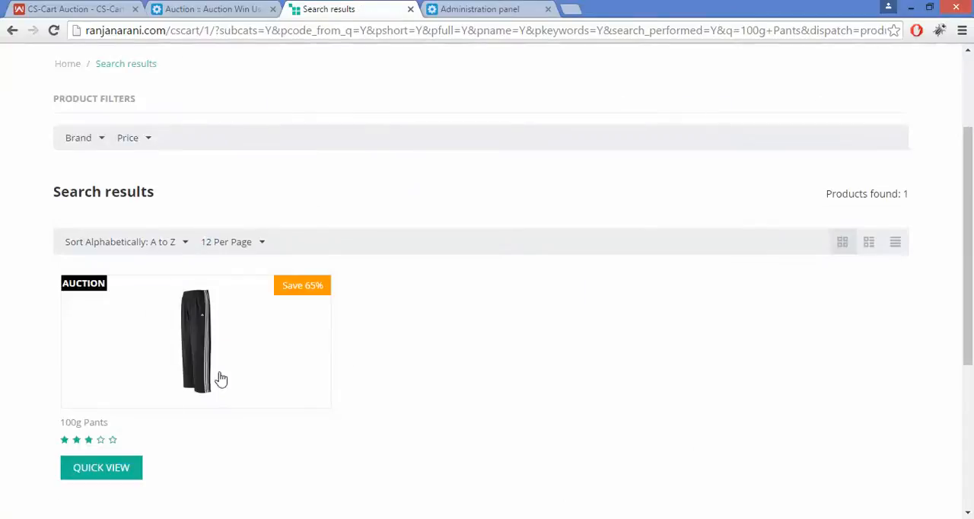
pyautogui.moveTo(77, 280)
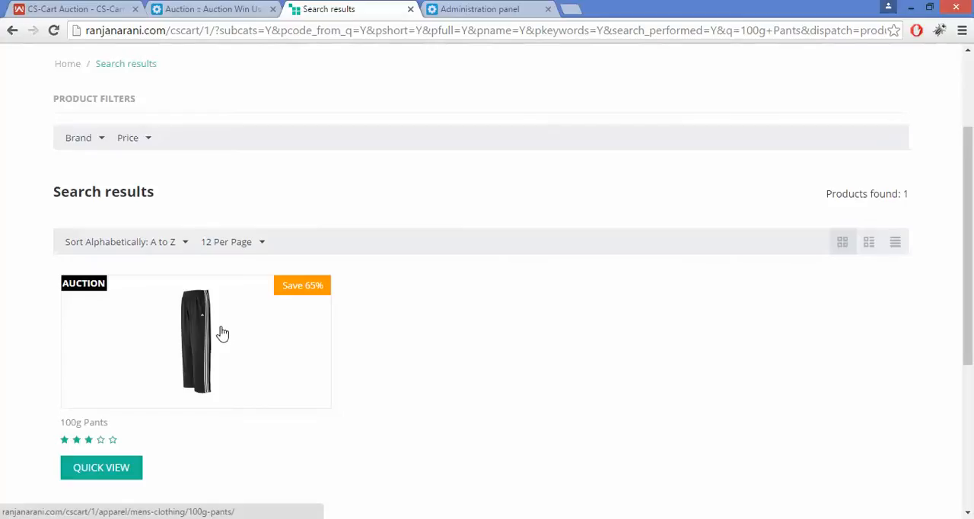
pyautogui.click(192, 368)
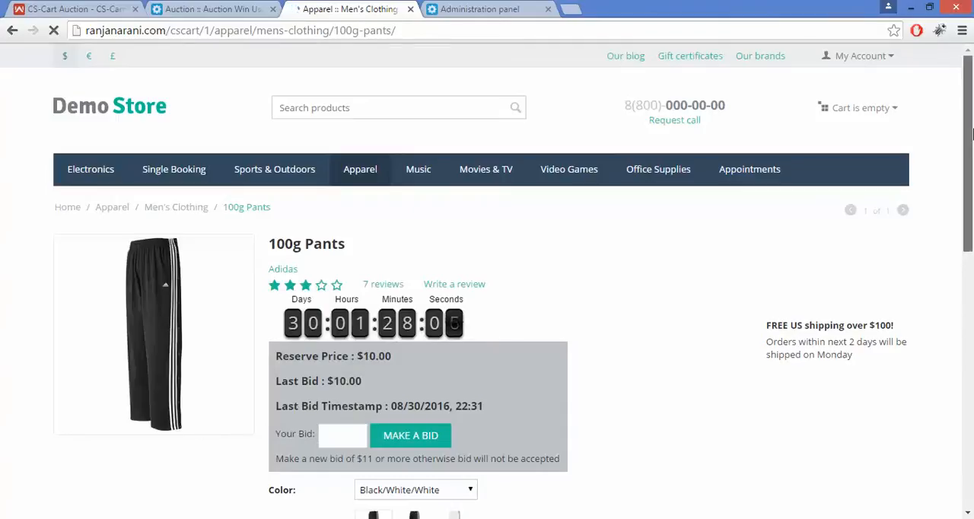
# Examine the countdown, reserve price, last bid and last bid timestamp on the 100g Pants page
pyautogui.scroll(-2, 972, 182)
pyautogui.scroll(-1, 971, 183)
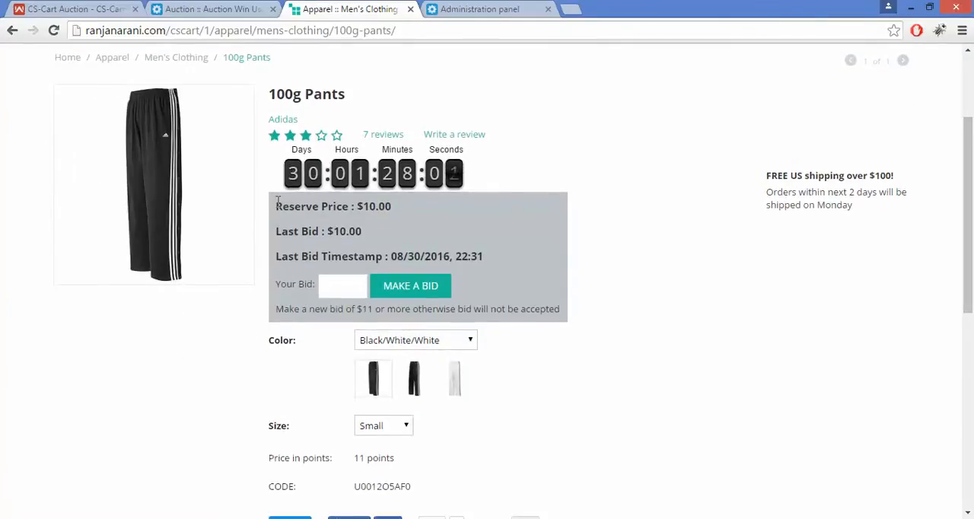
pyautogui.moveTo(276, 203); pyautogui.dragTo(394, 226)
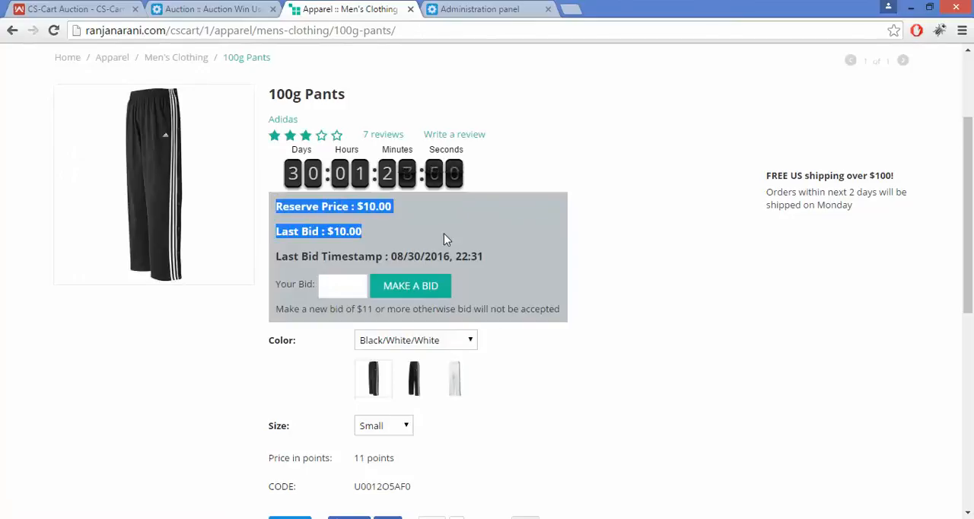
pyautogui.click(370, 224)
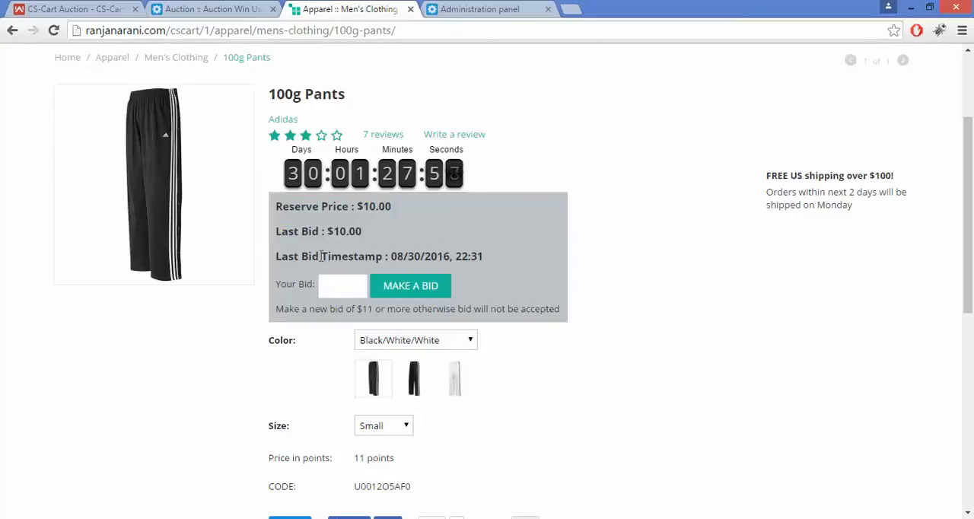
pyautogui.moveTo(320, 256); pyautogui.dragTo(518, 256)
pyautogui.click(518, 257)
# Place a bid of 11 on the 100g Pants auction
pyautogui.scroll(-2, 971, 175)
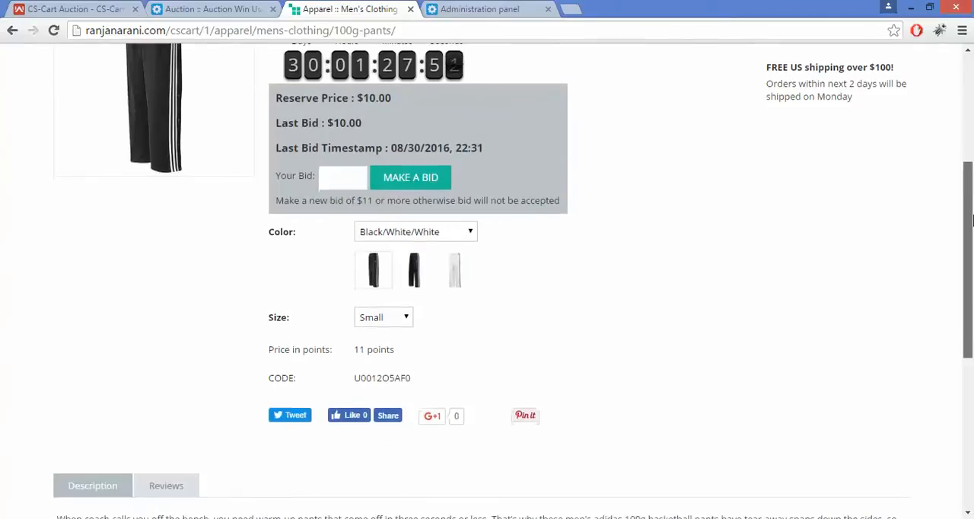
pyautogui.click(347, 169)
pyautogui.write('11')
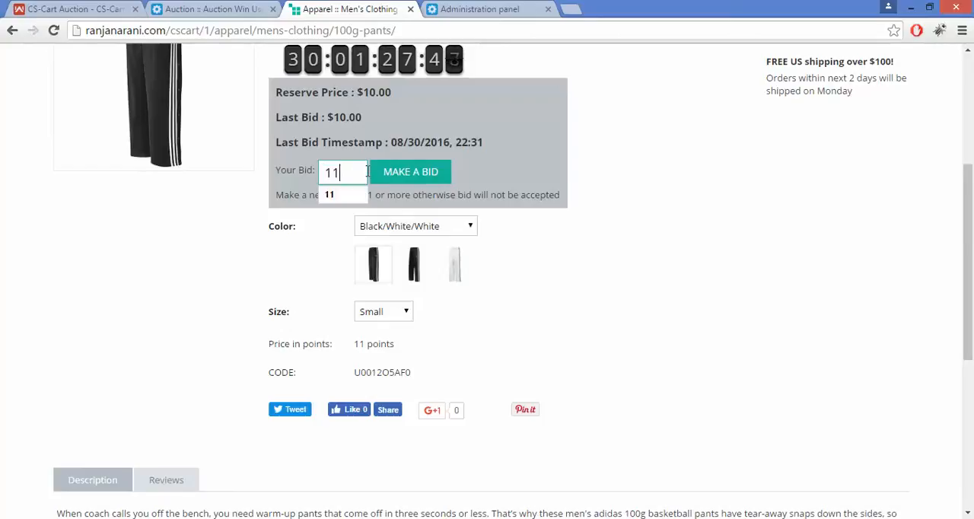
pyautogui.click(405, 178)
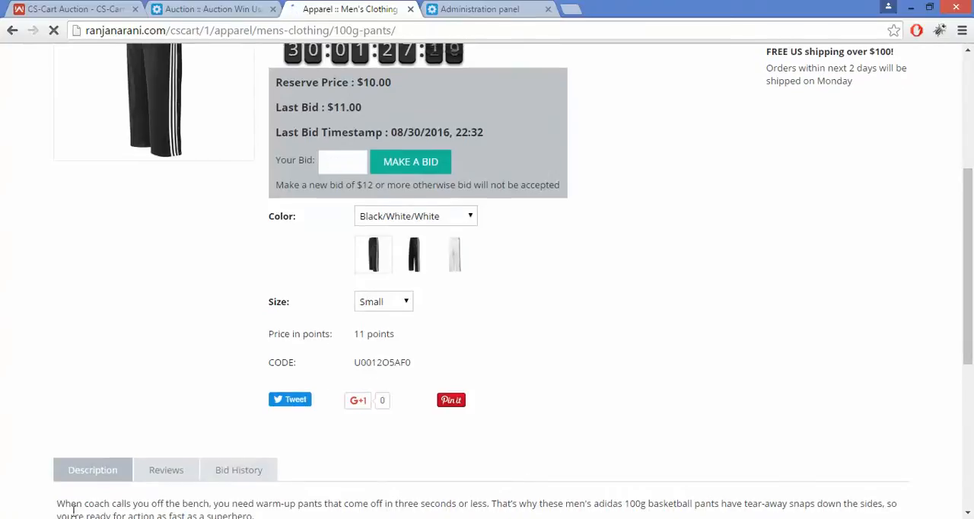
# View the bid history of 100g Pants and check its last bid amount and timestamp
pyautogui.click(258, 477)
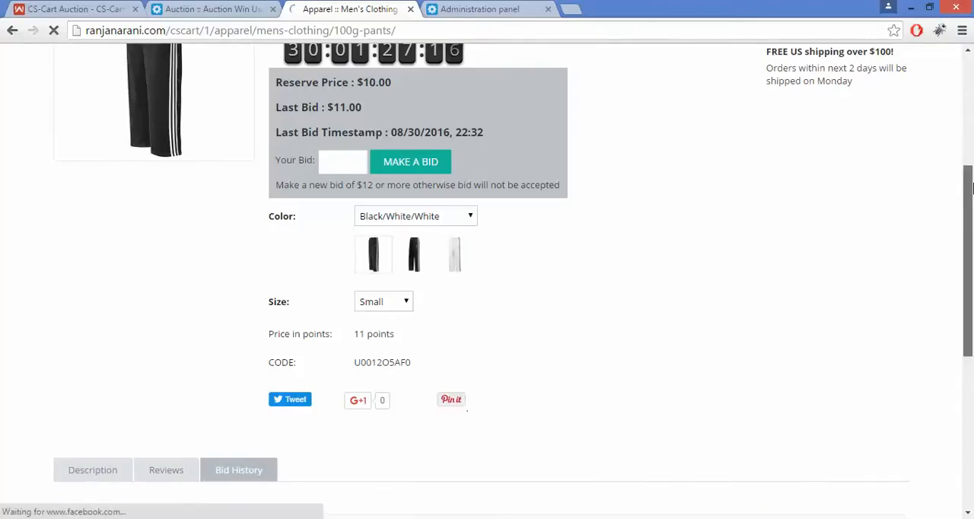
pyautogui.moveTo(972, 187); pyautogui.dragTo(972, 261)
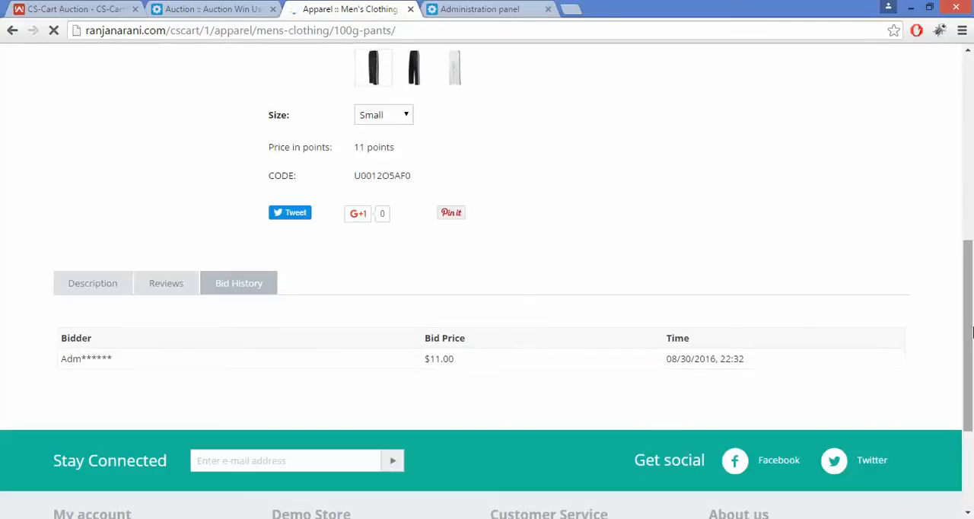
pyautogui.moveTo(967, 339); pyautogui.dragTo(966, 265)
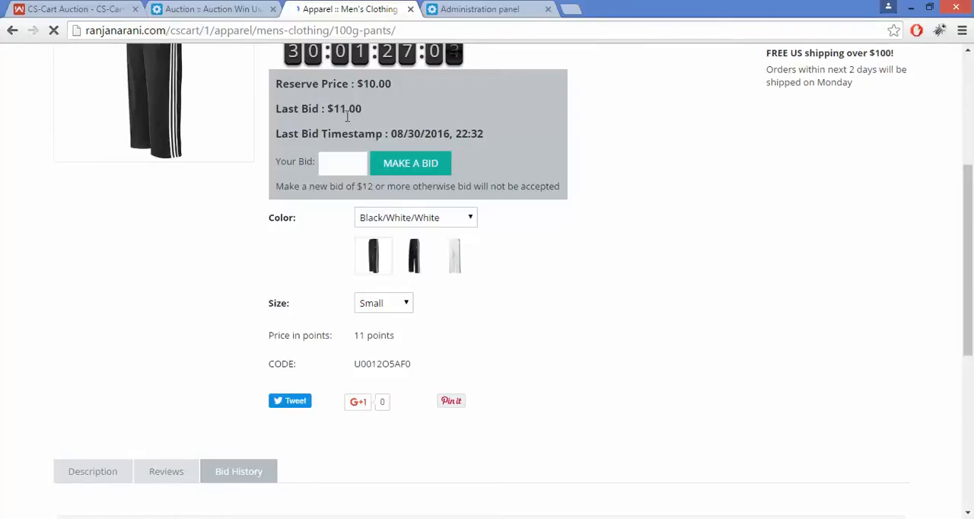
pyautogui.moveTo(333, 108); pyautogui.dragTo(524, 135)
pyautogui.click(525, 135)
pyautogui.moveTo(970, 203); pyautogui.dragTo(969, 304)
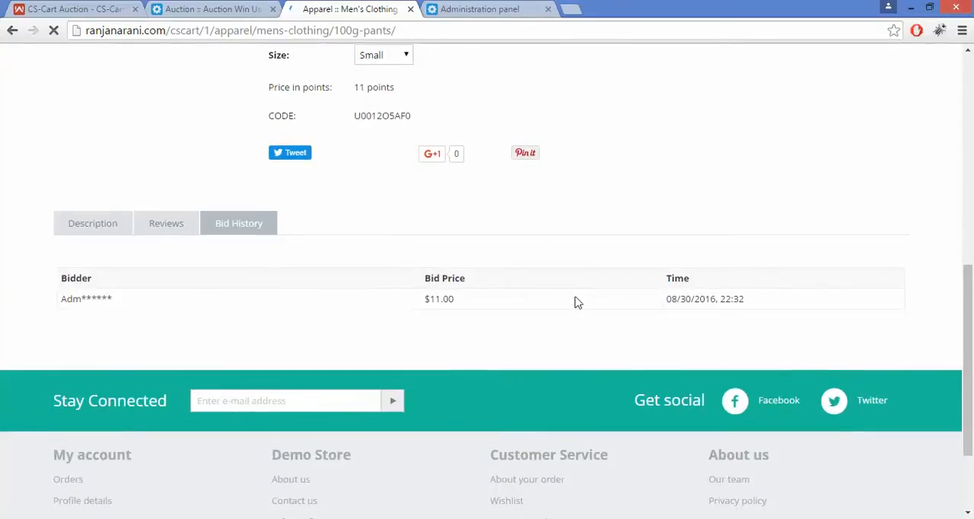
pyautogui.moveTo(971, 353); pyautogui.dragTo(971, 192)
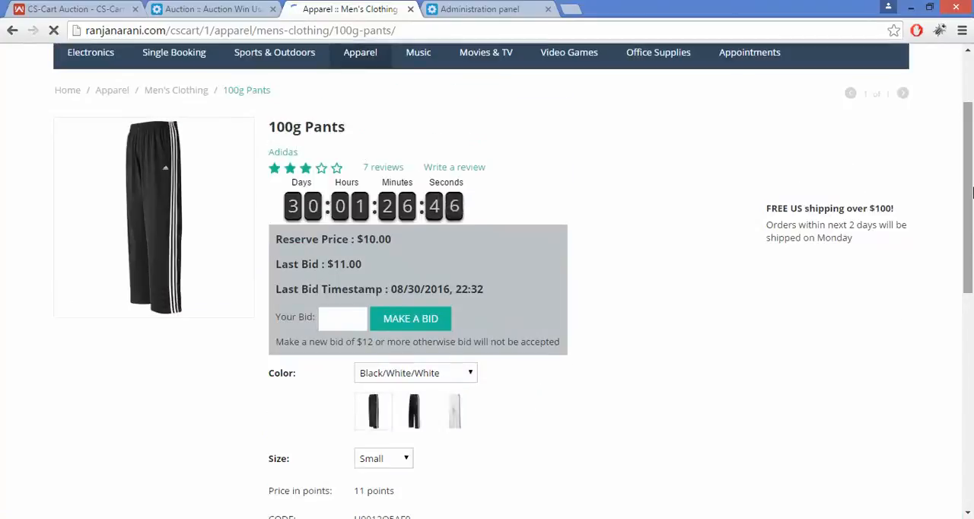
pyautogui.moveTo(971, 167); pyautogui.dragTo(973, 203)
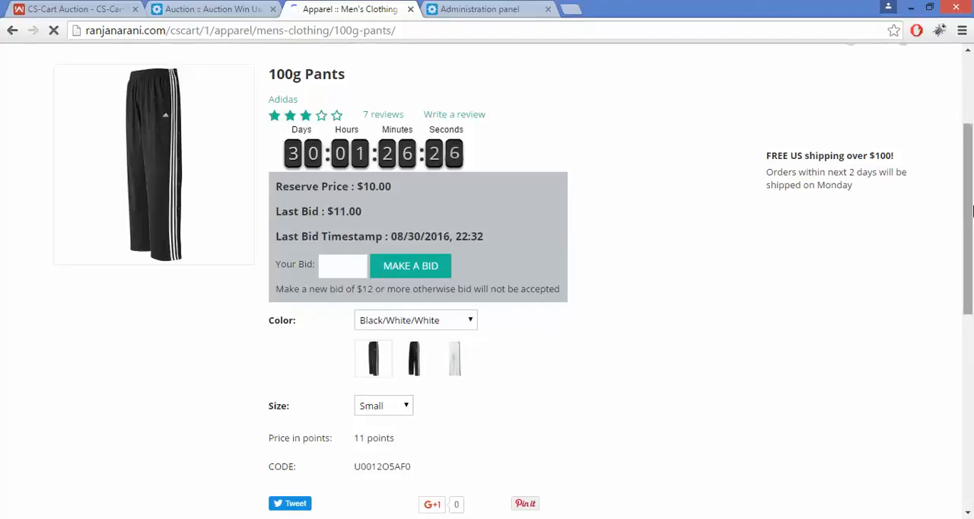
pyautogui.moveTo(970, 211)
pyautogui.mouseDown()
pyautogui.moveTo(972, 276)
pyautogui.moveTo(973, 199)
pyautogui.mouseUp()
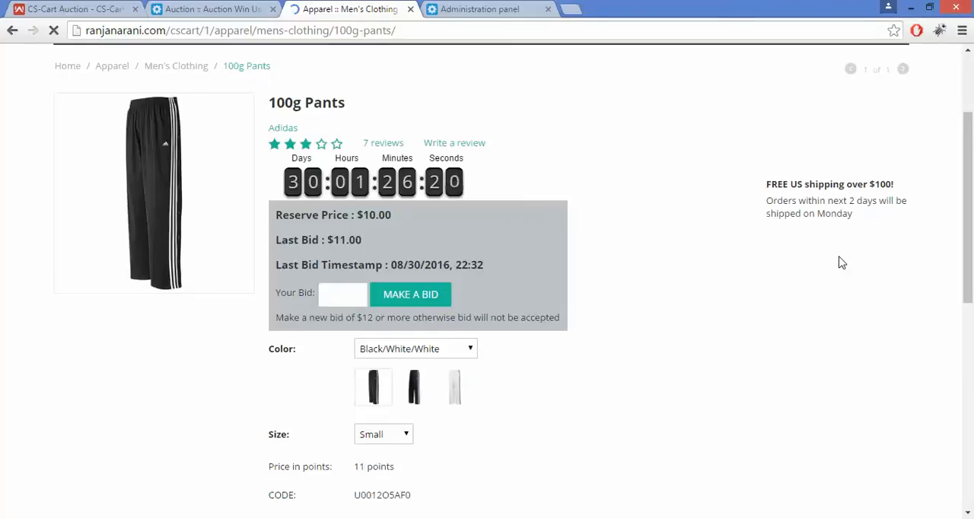
pyautogui.moveTo(971, 177); pyautogui.dragTo(972, 233)
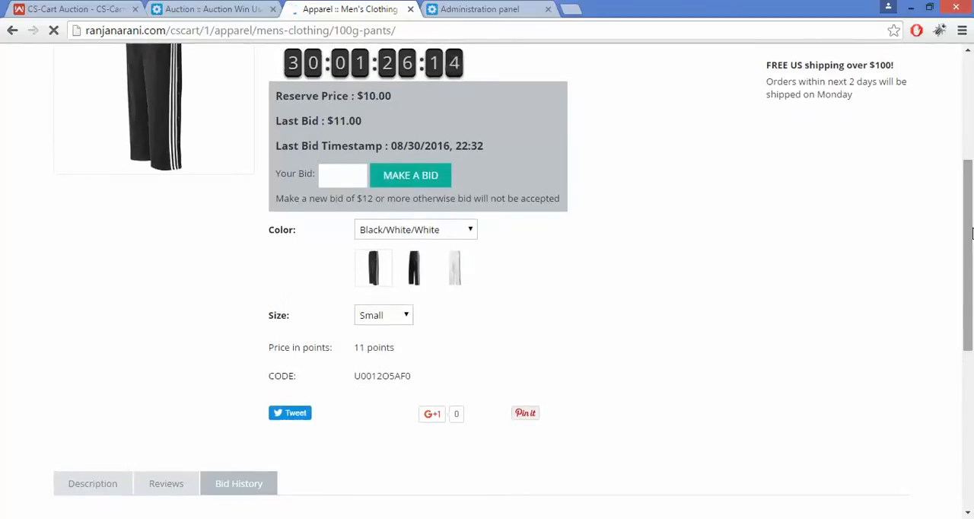
# Show the auction users in the store's admin panel, select the bidder on auction 1 and list the actions available for it
pyautogui.click(224, 8)
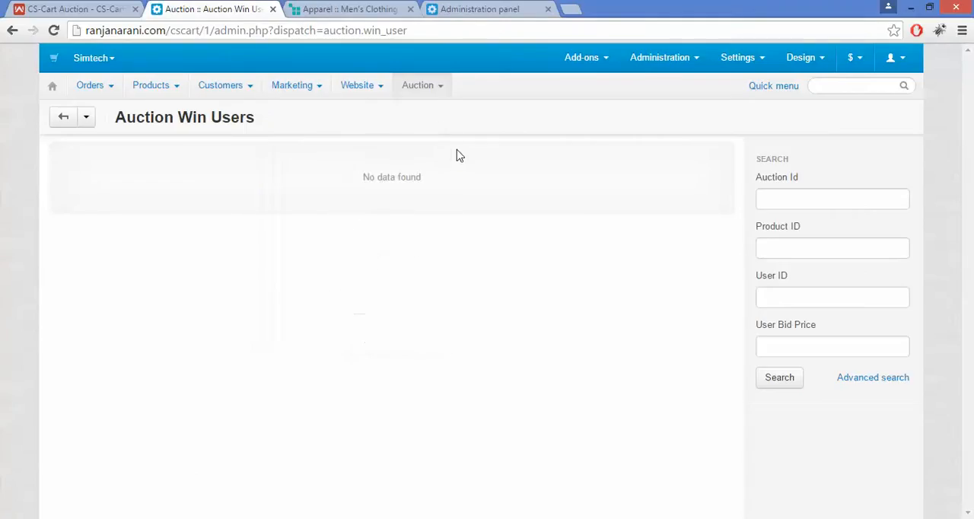
pyautogui.moveTo(416, 92)
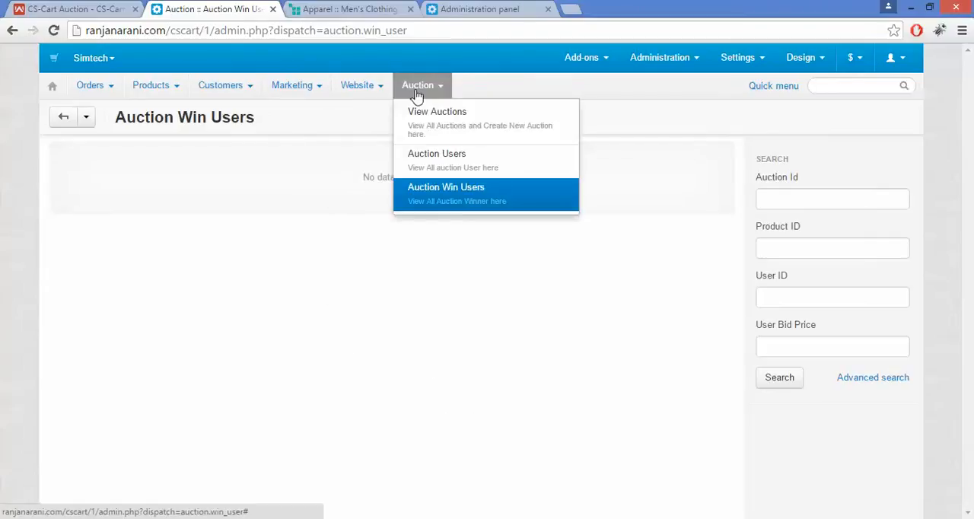
pyautogui.click(445, 156)
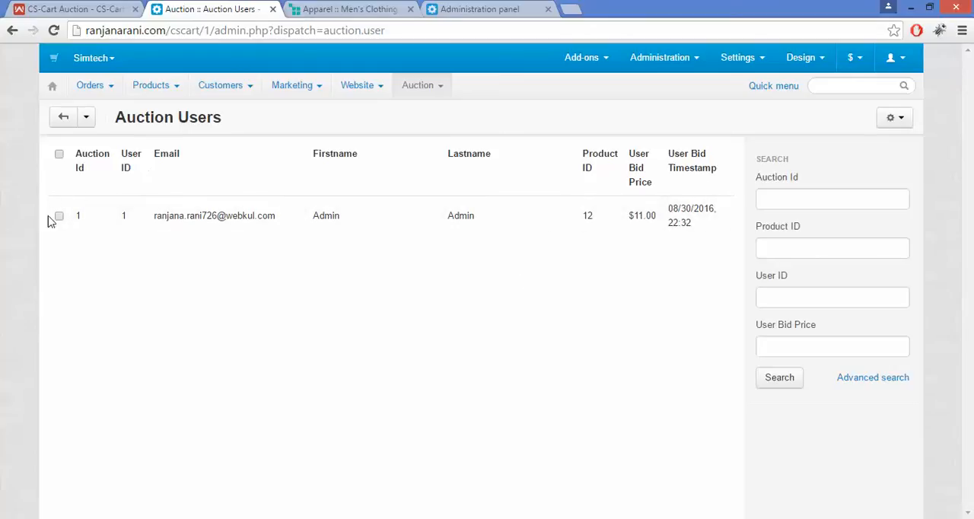
pyautogui.click(59, 218)
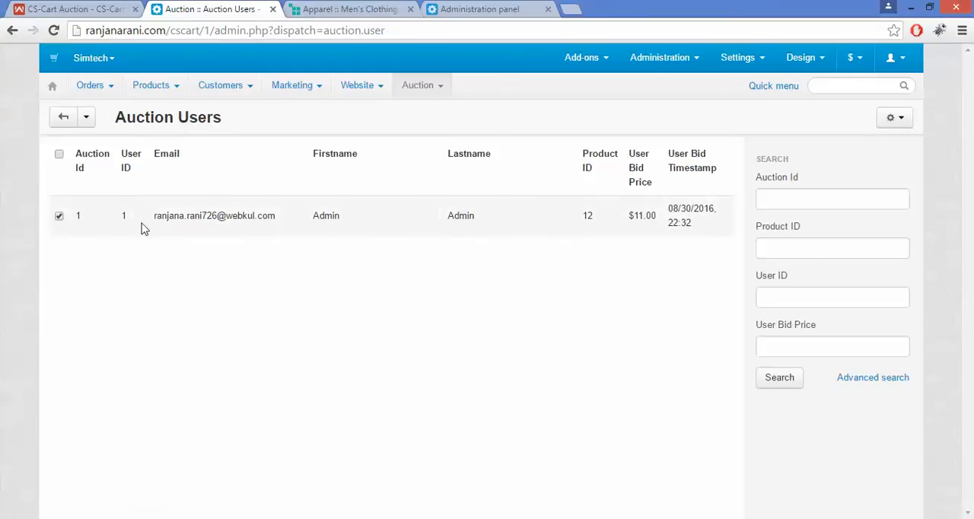
pyautogui.click(896, 120)
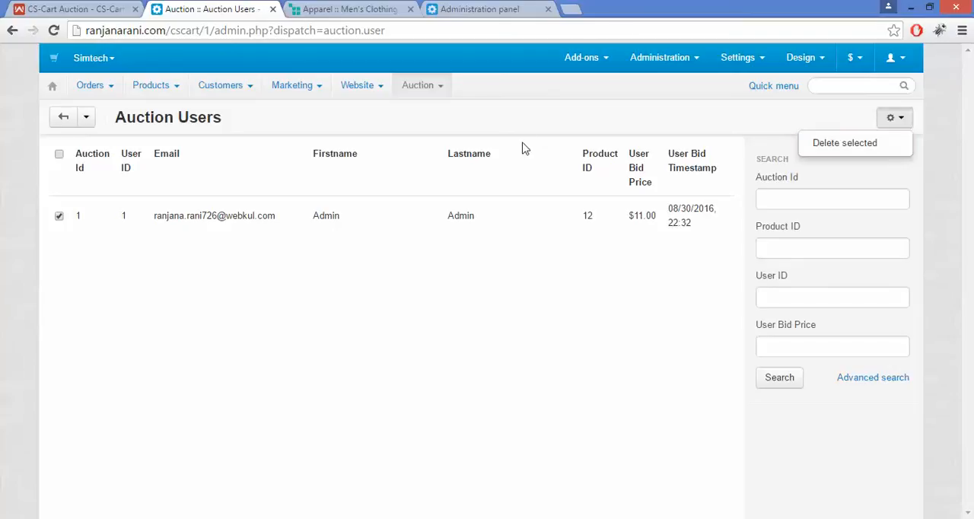
# View the auction winners in the store's admin panel and in the Webkul multivendor demo admin panel
pyautogui.moveTo(422, 85)
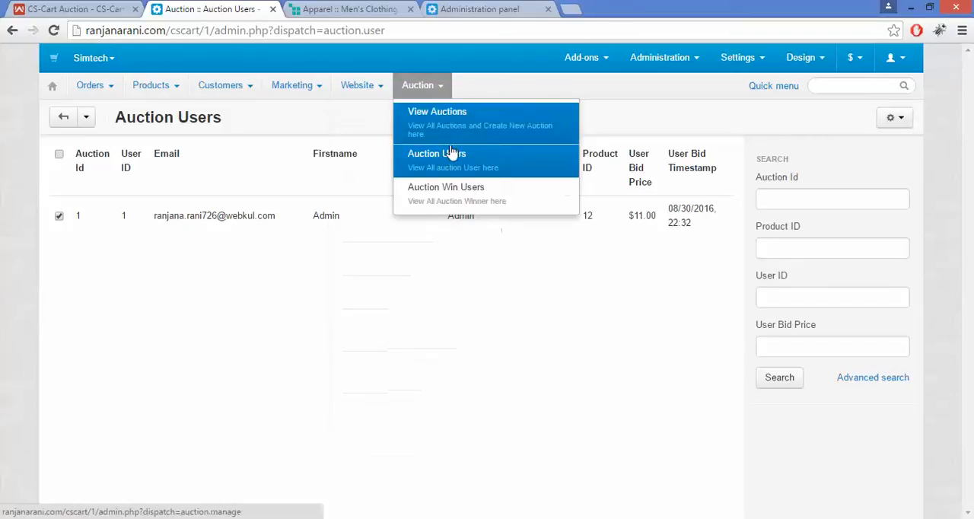
pyautogui.click(465, 190)
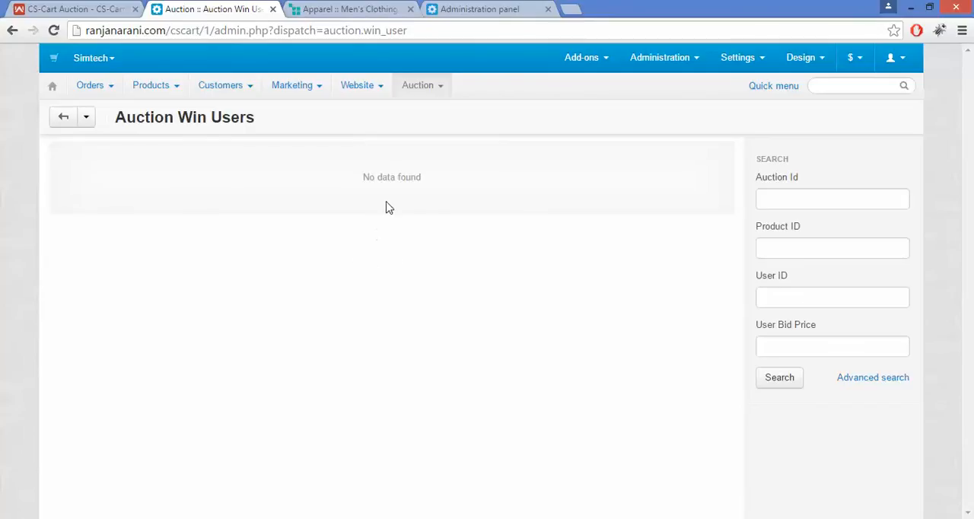
pyautogui.click(491, 8)
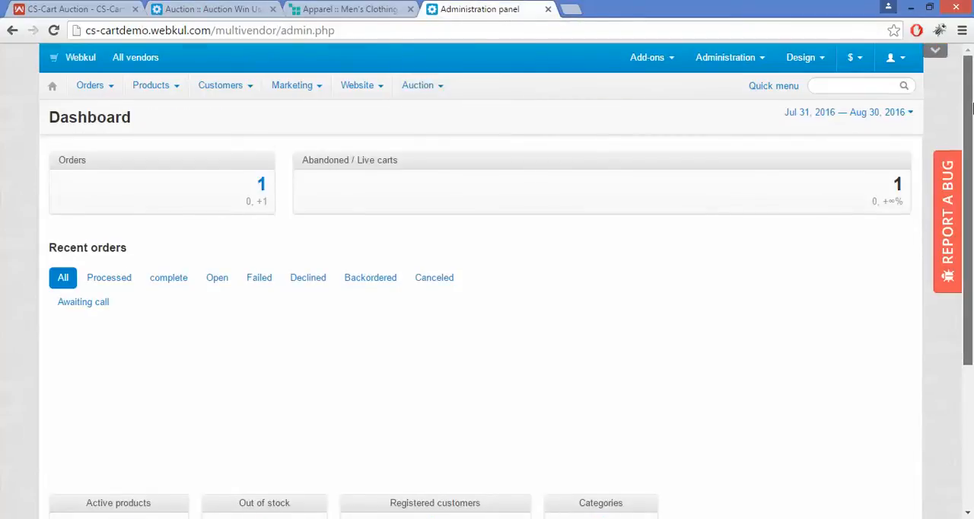
pyautogui.moveTo(969, 61); pyautogui.dragTo(970, 82)
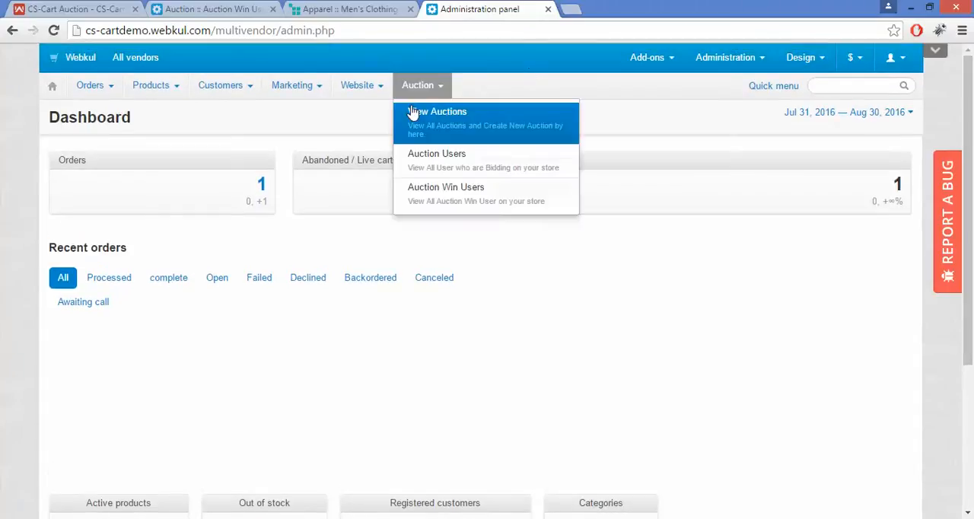
pyautogui.moveTo(420, 86)
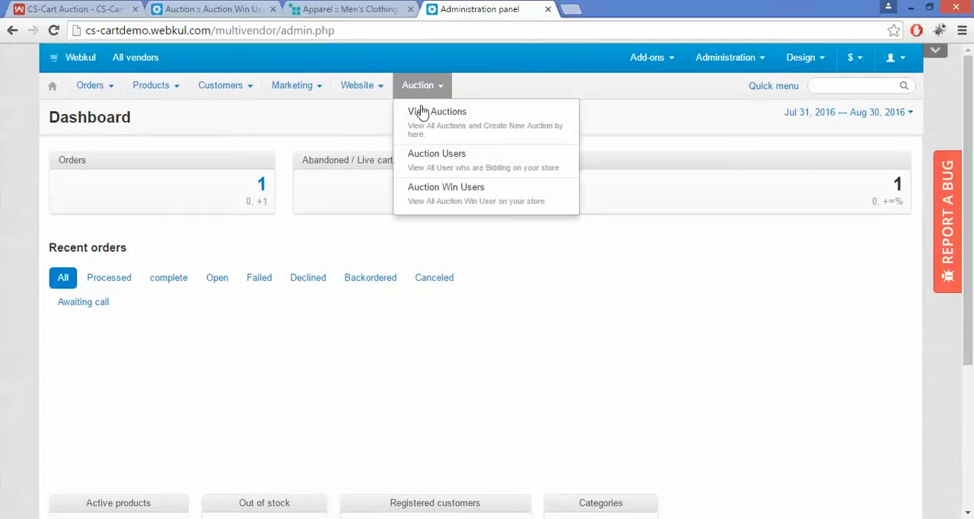
pyautogui.click(447, 190)
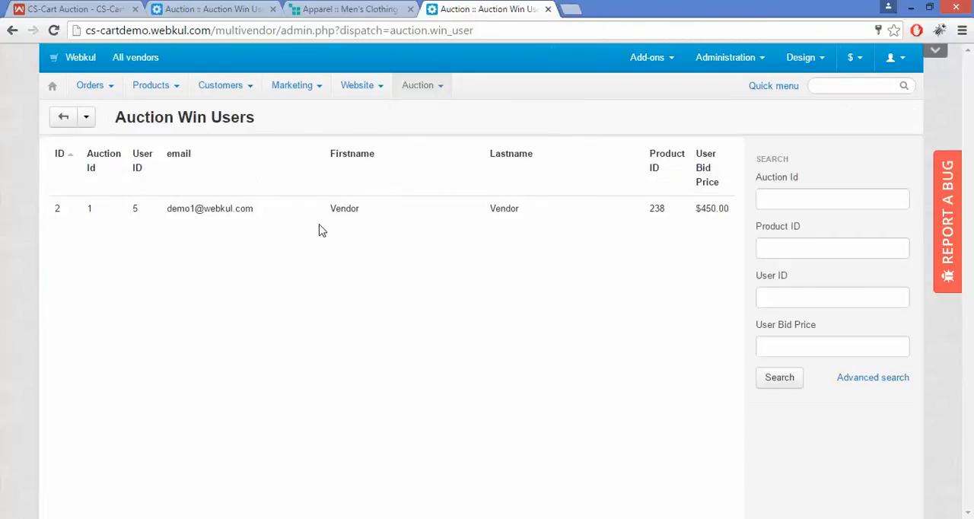
# In the demo's auction users list, make the bidder on auction 2 with the $5.00 bid the auction winner
pyautogui.moveTo(430, 89)
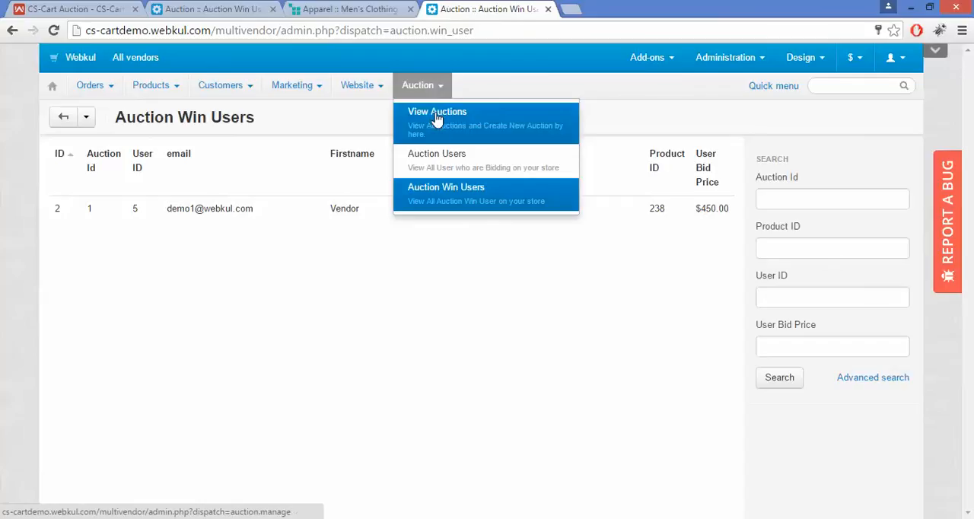
pyautogui.click(452, 157)
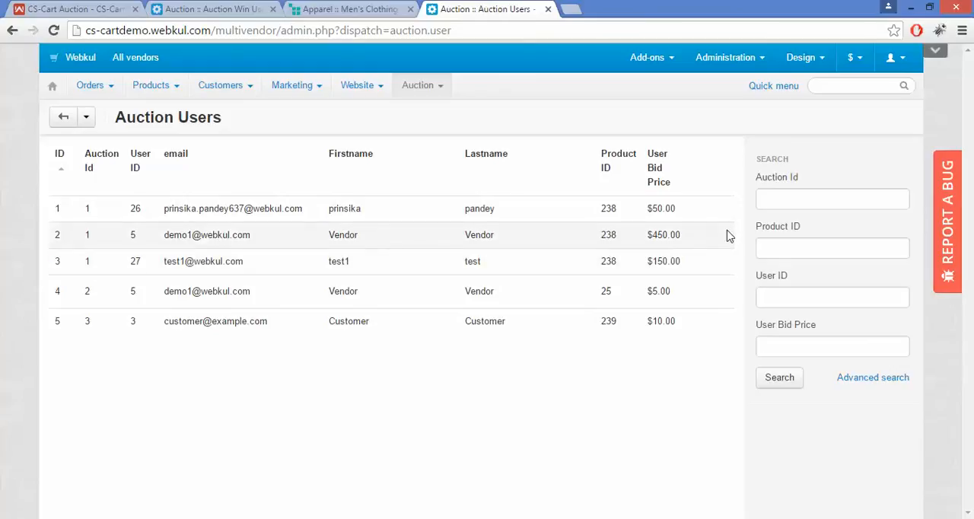
pyautogui.moveTo(728, 305)
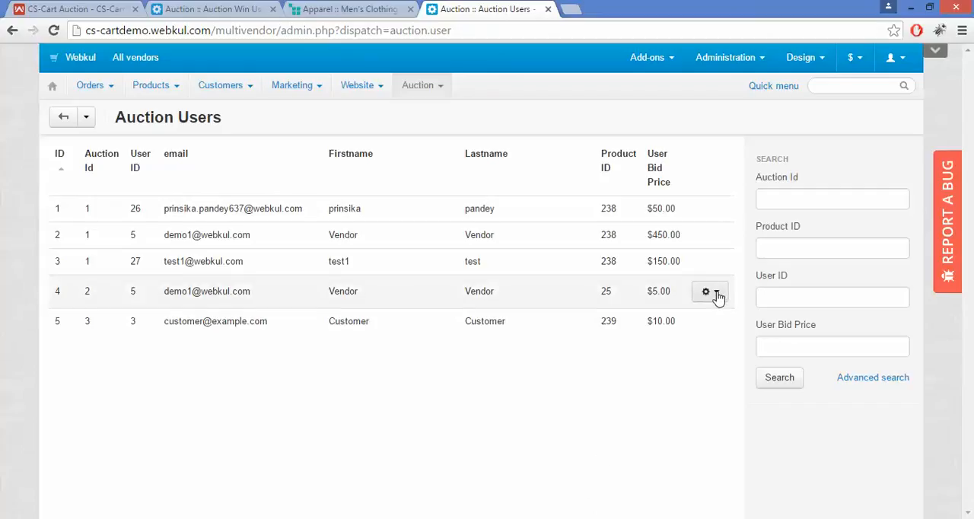
pyautogui.click(719, 296)
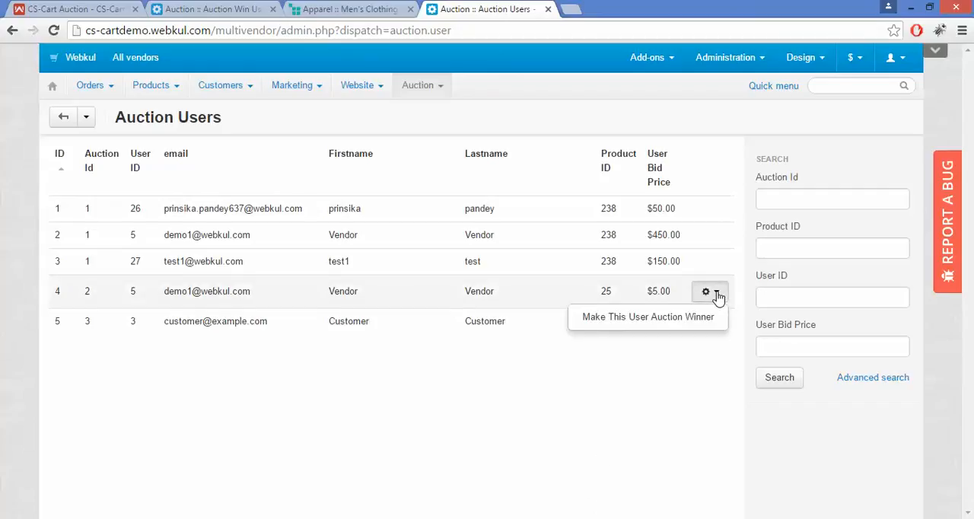
pyautogui.click(656, 324)
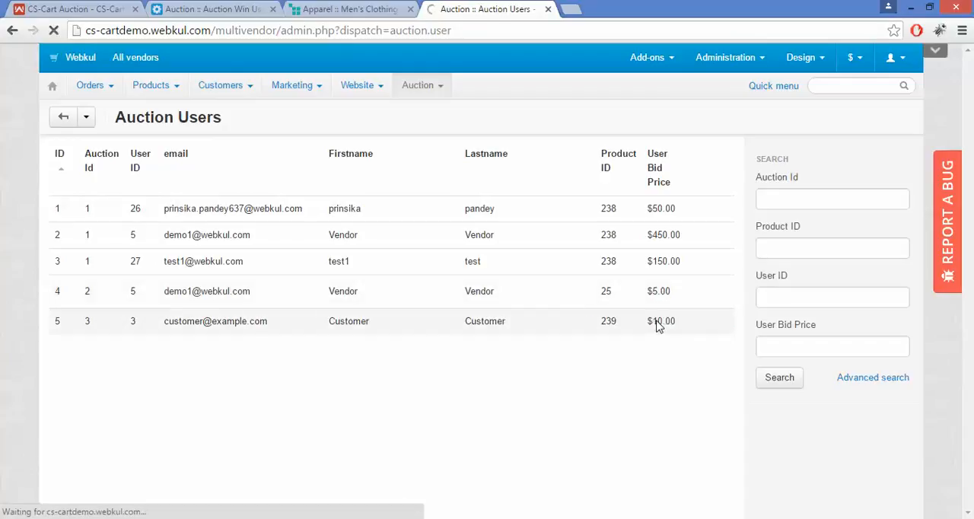